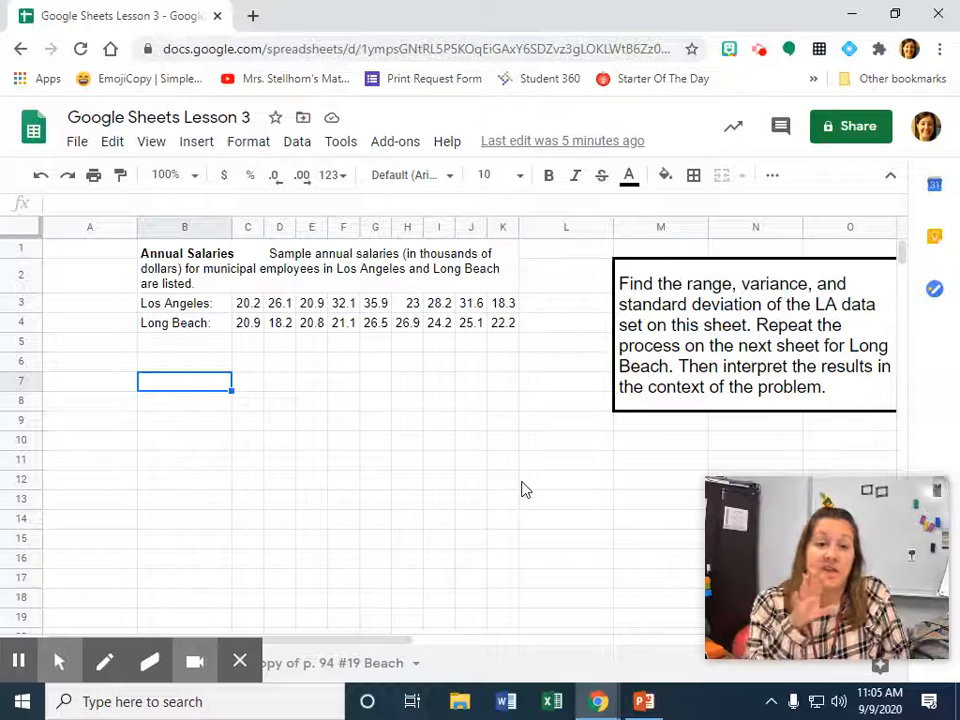
# Enter x as a bold column heading in cell A6.
pyautogui.click(205, 266)
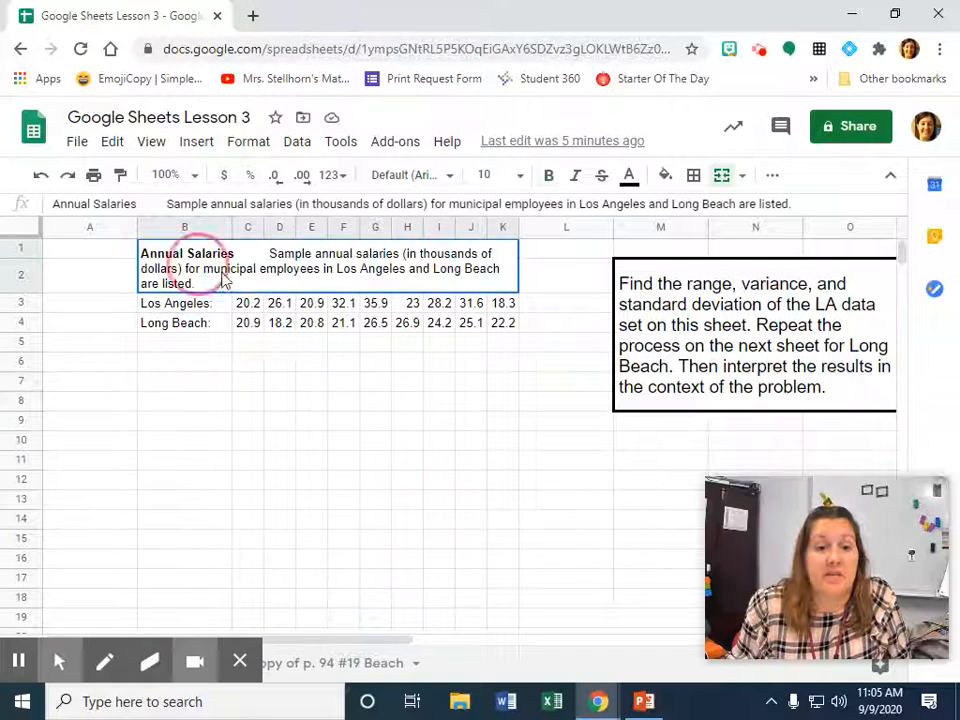
pyautogui.moveTo(222, 273); pyautogui.dragTo(234, 283)
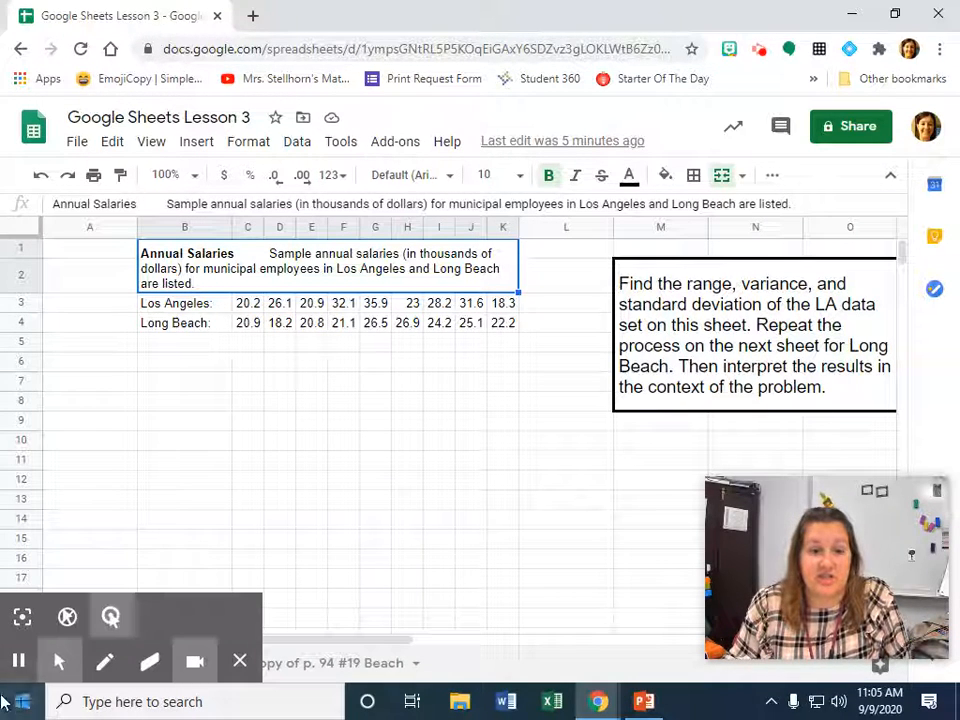
pyautogui.click(19, 664)
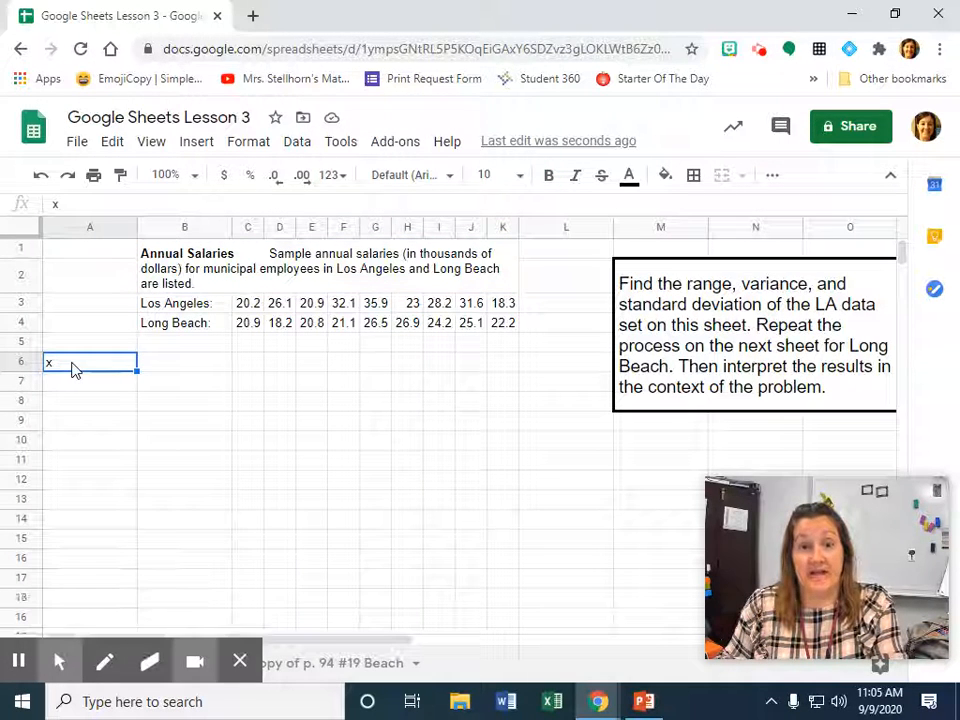
pyautogui.hotkey('ctrl', 'b')
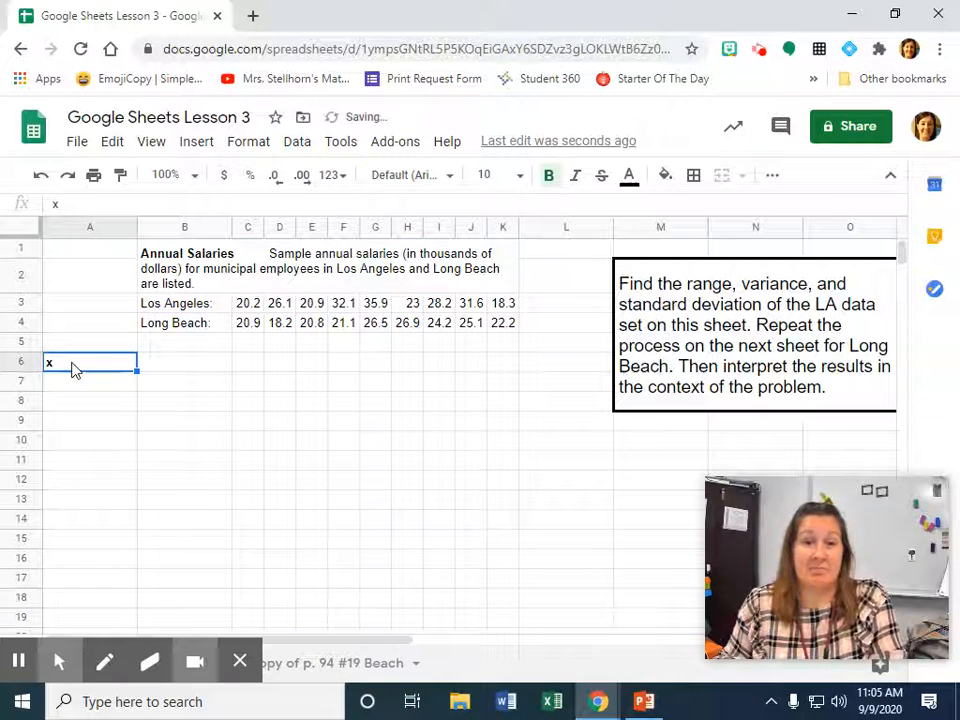
# List the Los Angeles salaries 20.2, 26.1, 20.9, 32.1, 35.9, 23, 28.2, 31.6 and 18.3 in A7:A15 and fit column A's width.
pyautogui.click(98, 392)
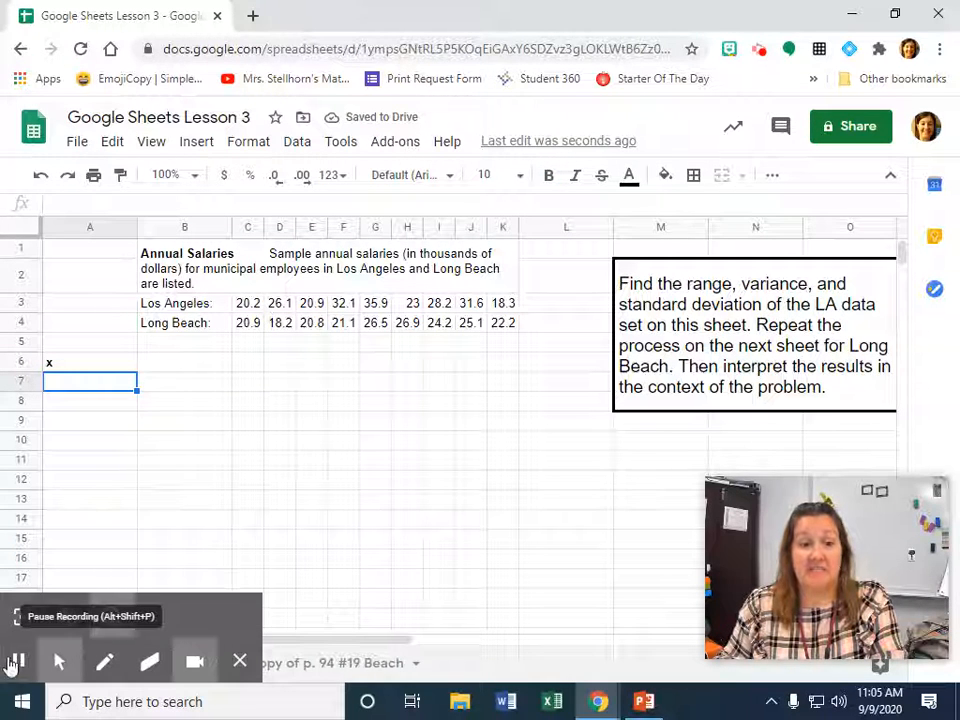
pyautogui.click(12, 668)
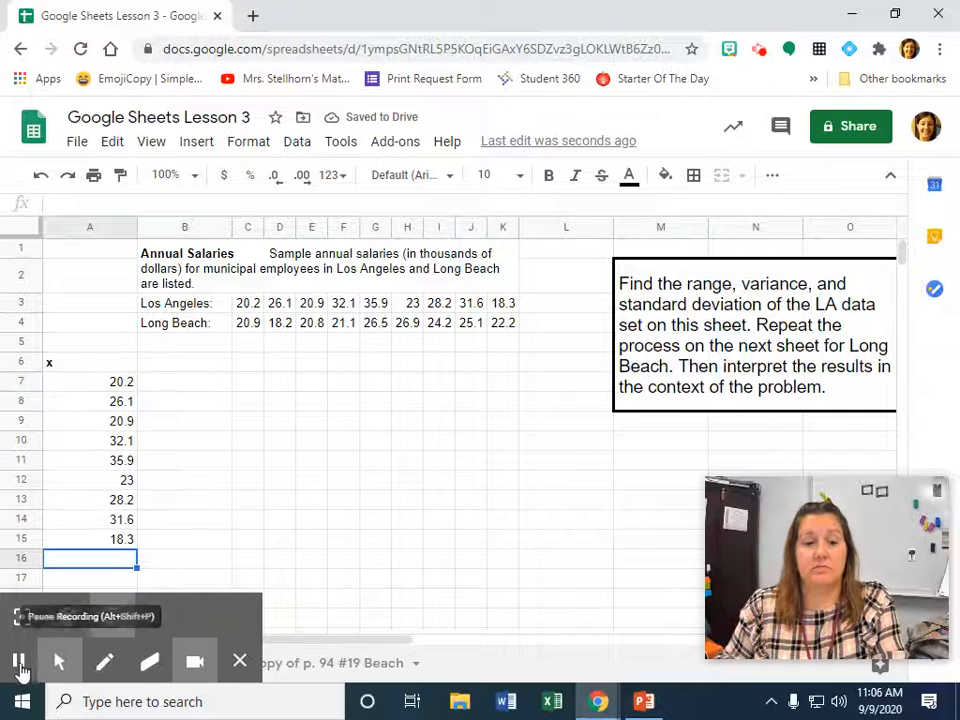
pyautogui.doubleClick(135, 226)
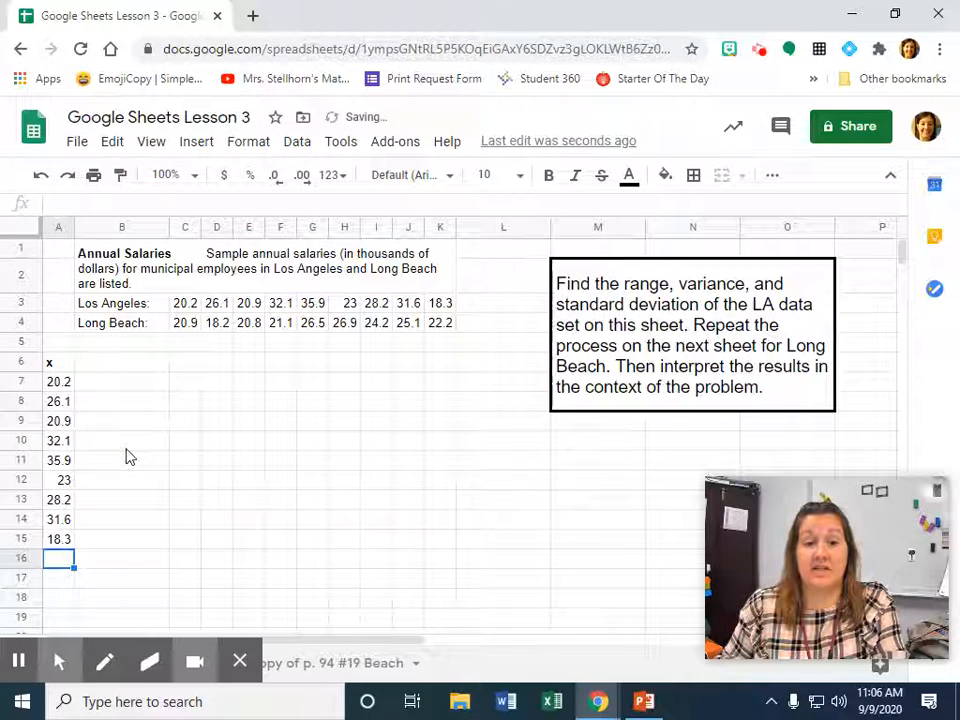
pyautogui.click(118, 365)
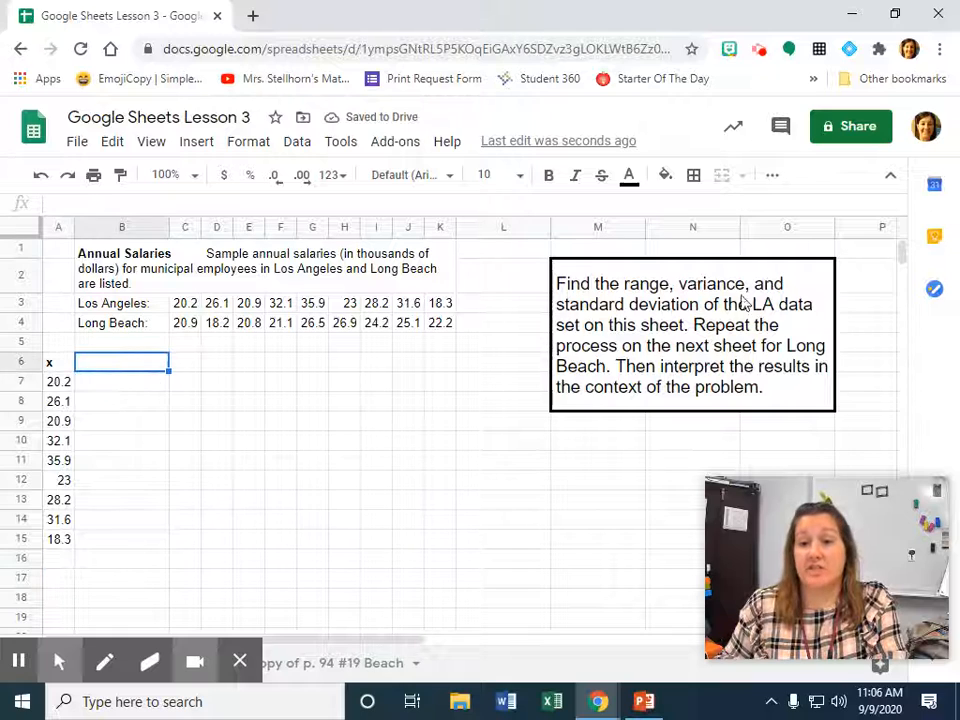
pyautogui.click(652, 295)
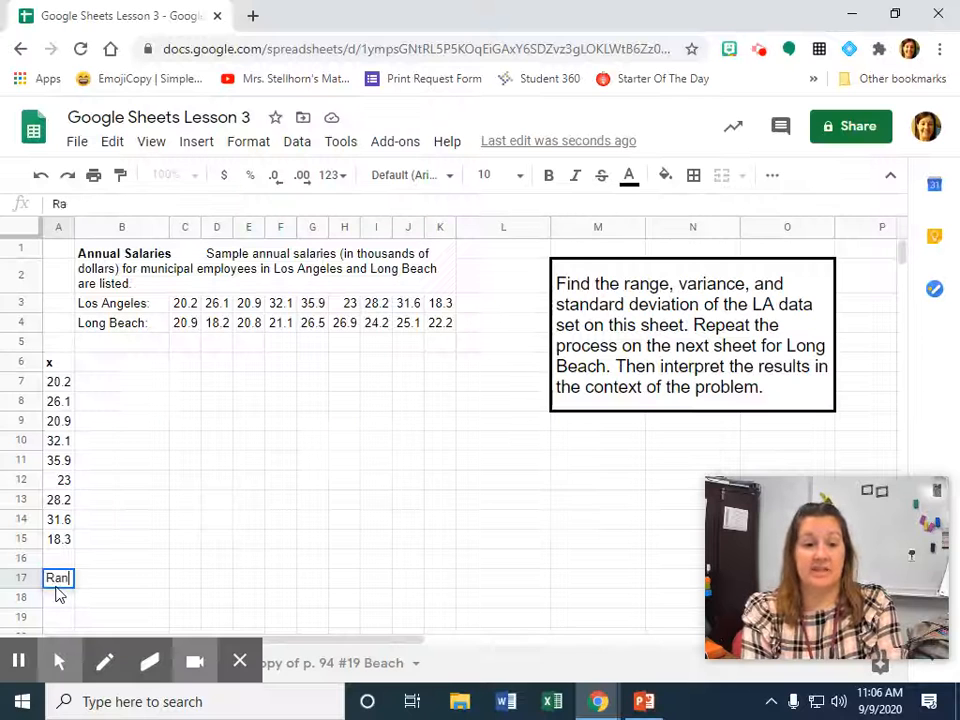
# Label cell A17 Range with column A widened to fit it, and begin a formula in B17.
pyautogui.write('ge')
pyautogui.press('Tab')
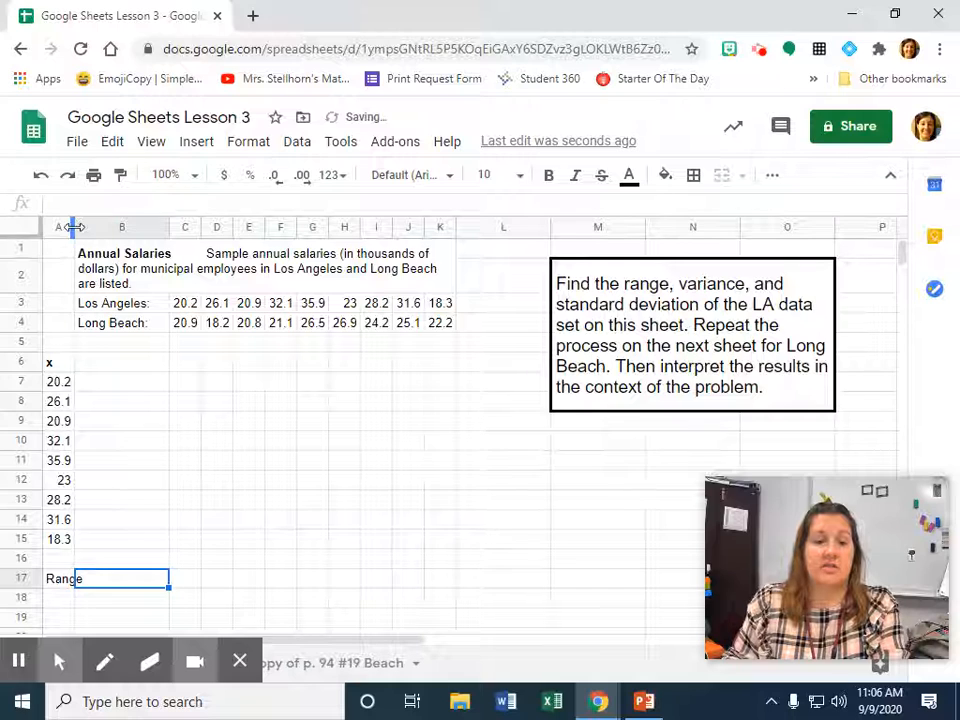
pyautogui.moveTo(75, 227); pyautogui.dragTo(87, 232)
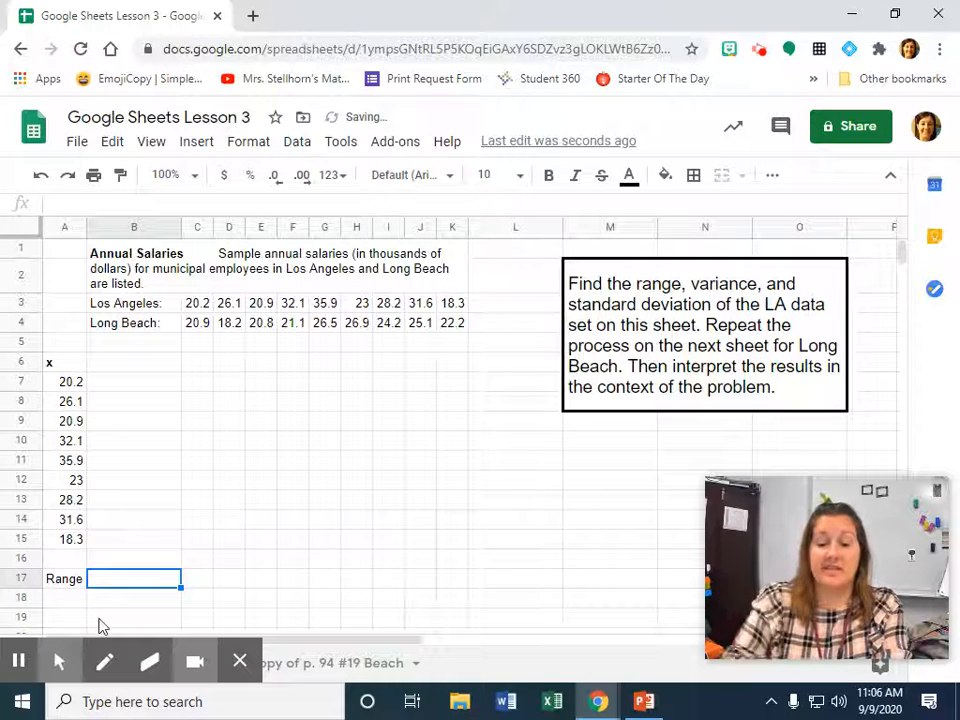
pyautogui.write('=')
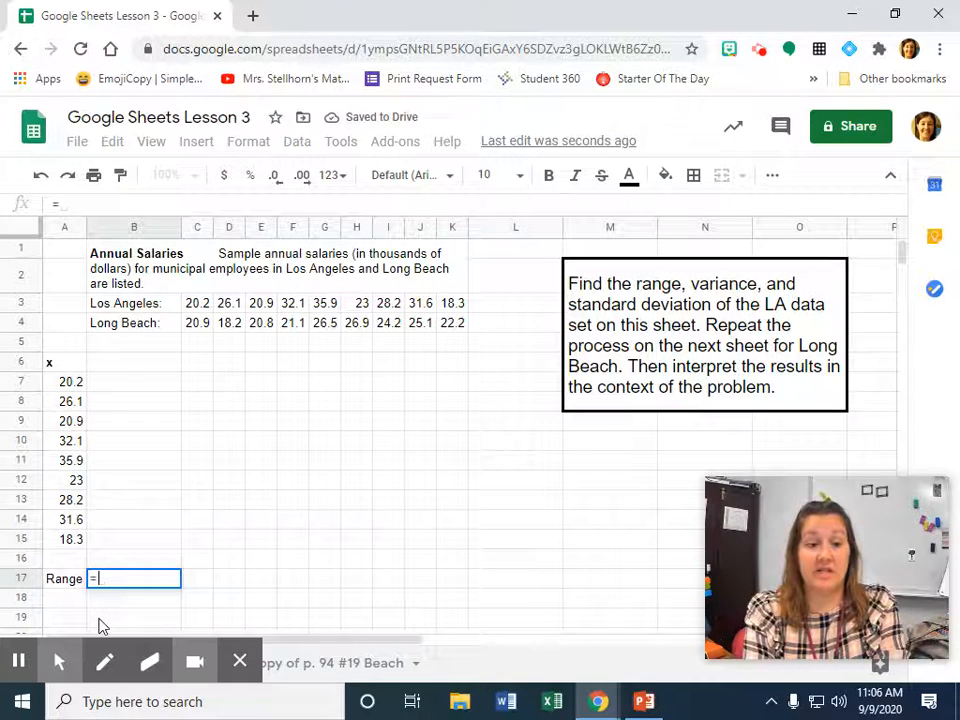
pyautogui.write('range')
pyautogui.press('BackSpace')
pyautogui.press('BackSpace')
pyautogui.press('BackSpace')
pyautogui.press('BackSpace')
pyautogui.press('BackSpace')
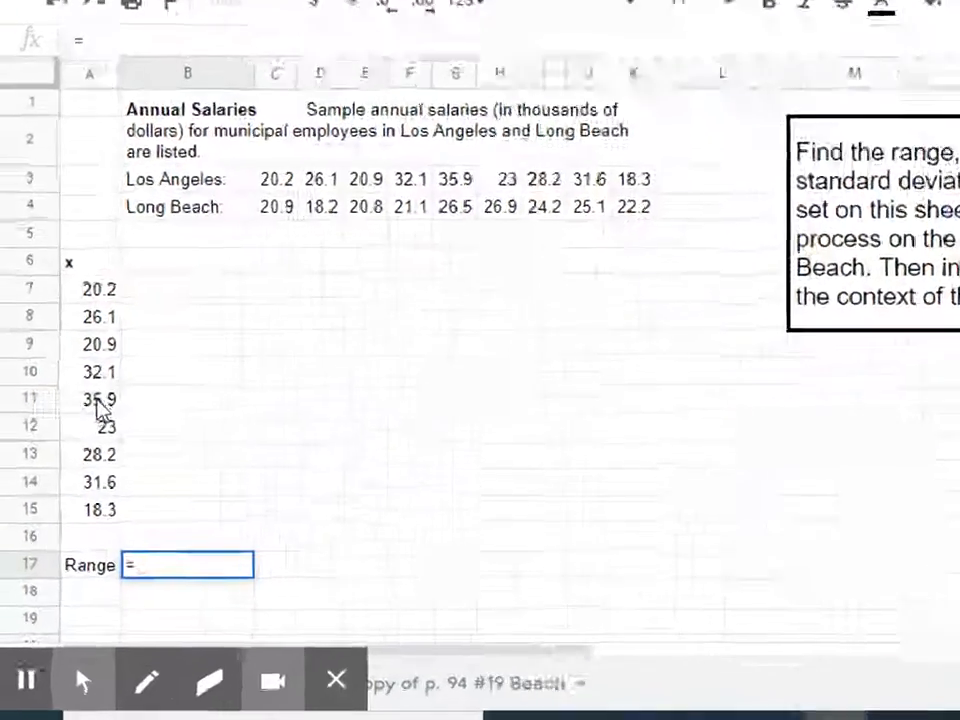
# Complete the range formula in B17 as =A11-A15, subtracting the smallest salary from the largest.
pyautogui.click(140, 310)
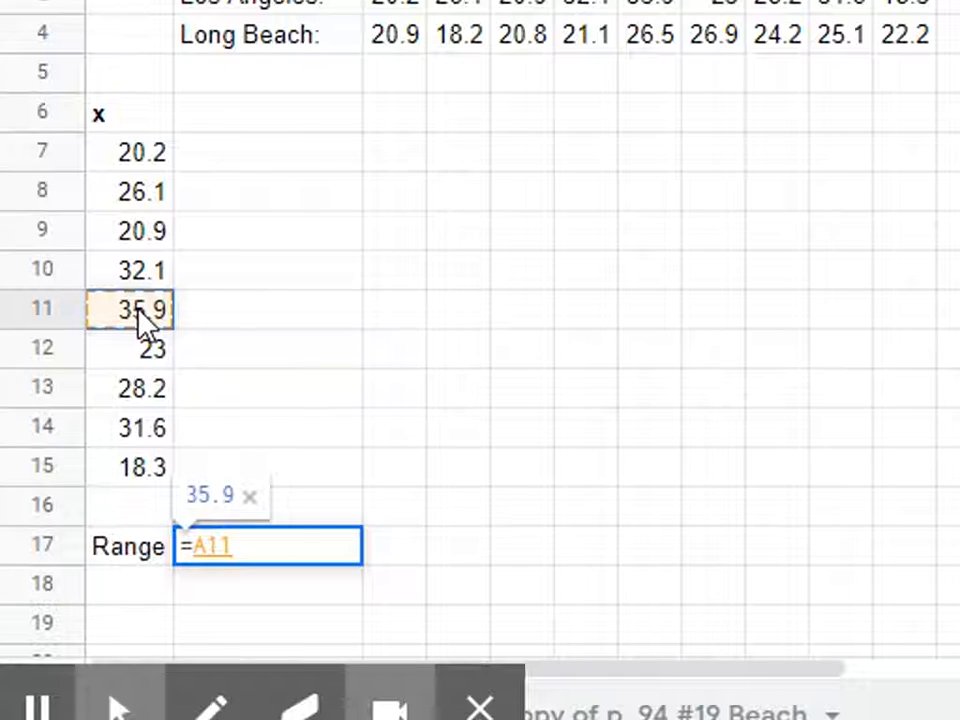
pyautogui.write('-')
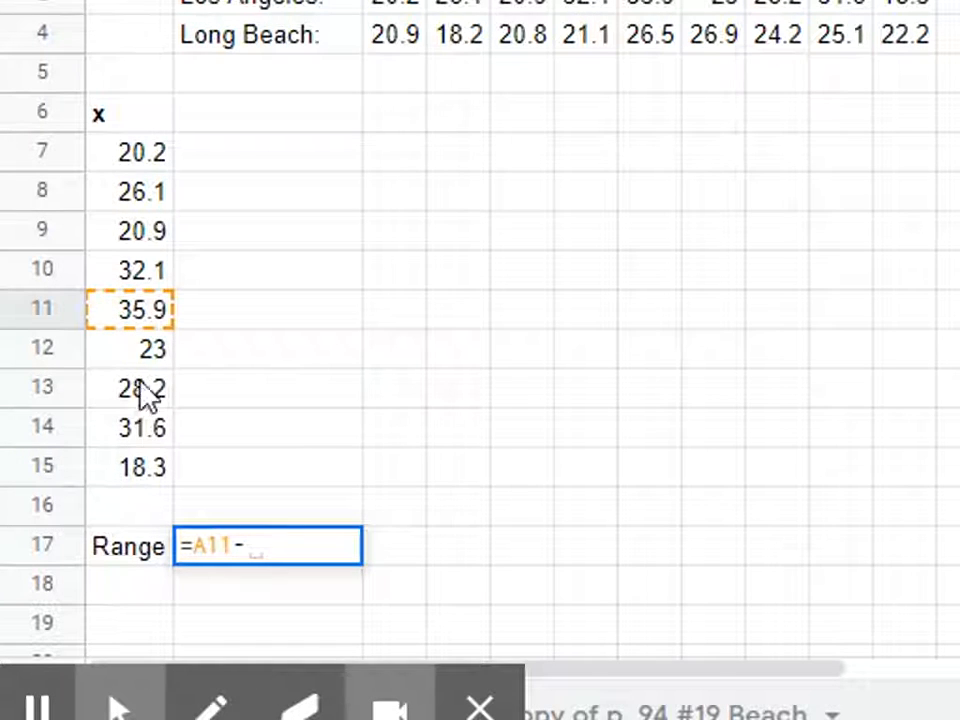
pyautogui.click(158, 482)
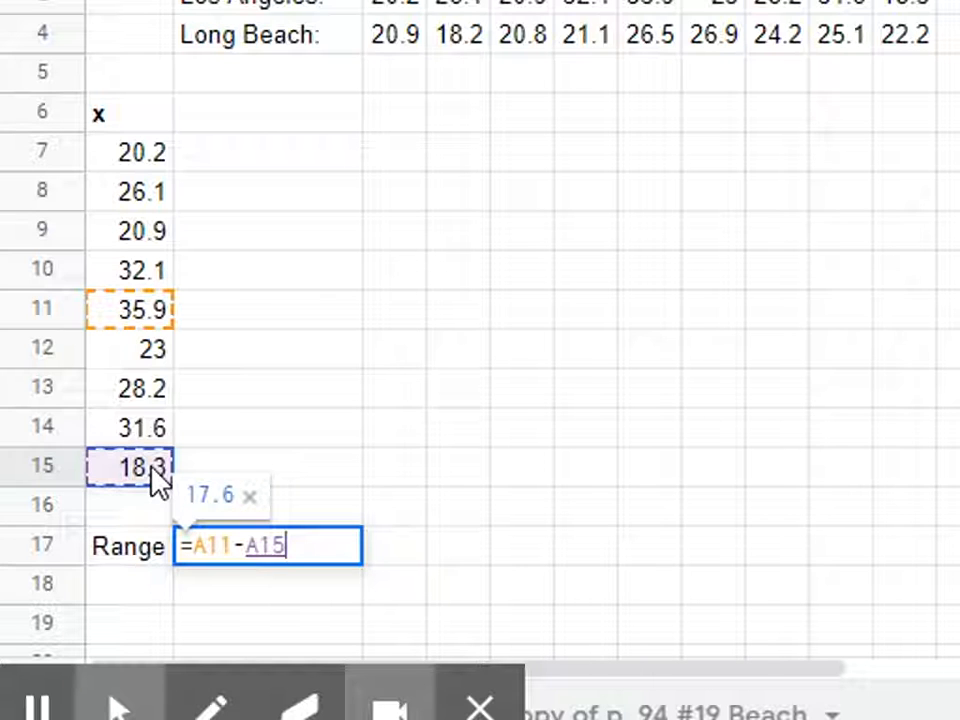
pyautogui.press('Return')
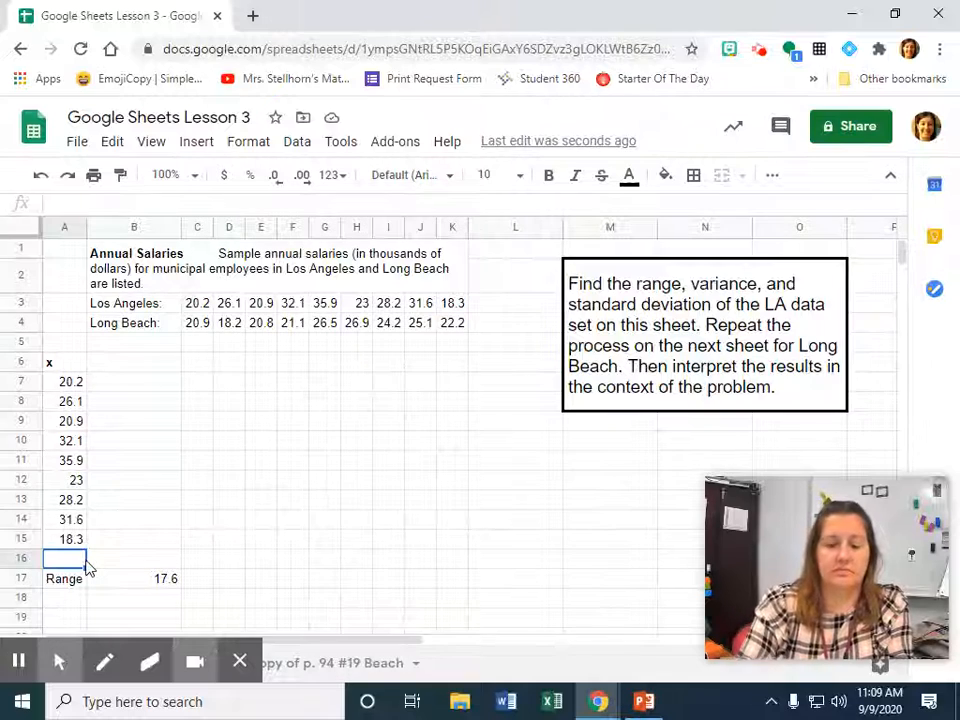
# Label cell A16 Mean and calculate the mean of the salaries in B16 with =average(A7:A15).
pyautogui.write('Mean')
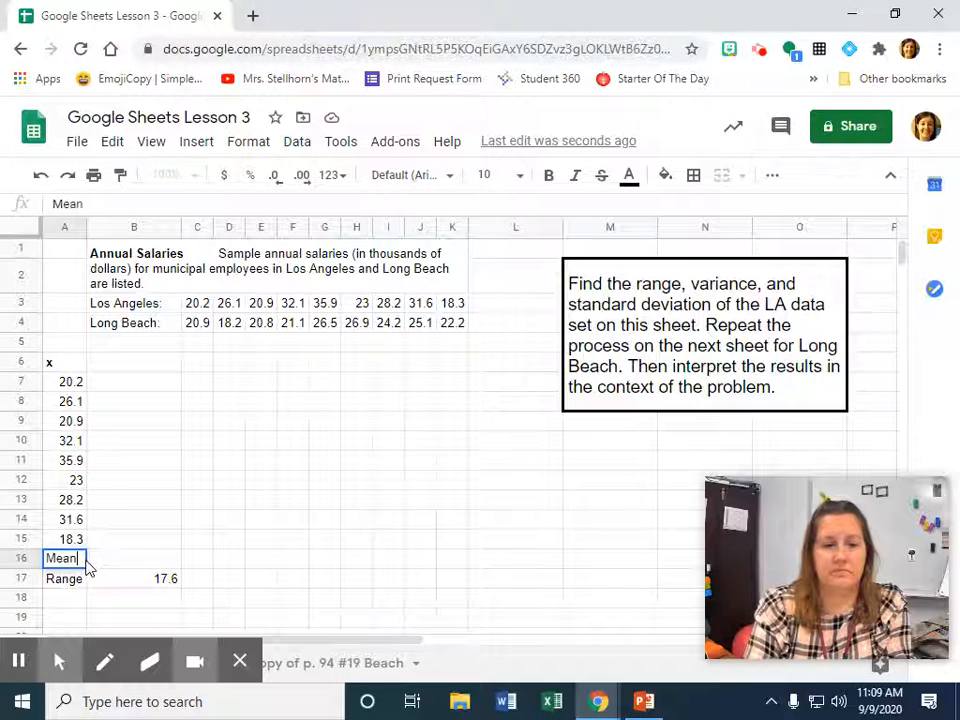
pyautogui.press('Tab')
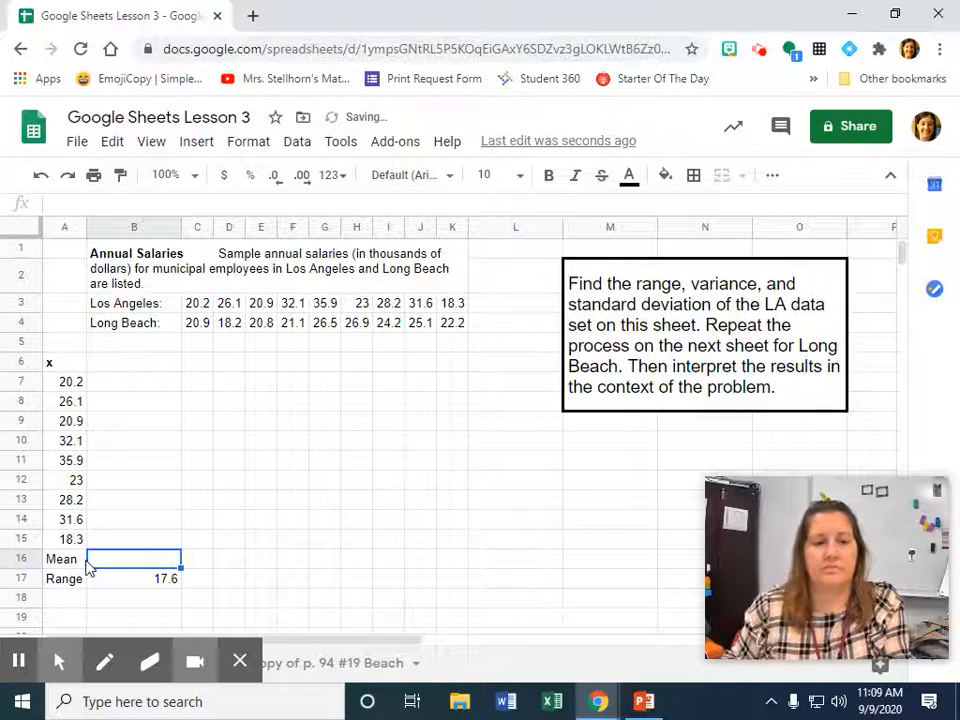
pyautogui.click(74, 566)
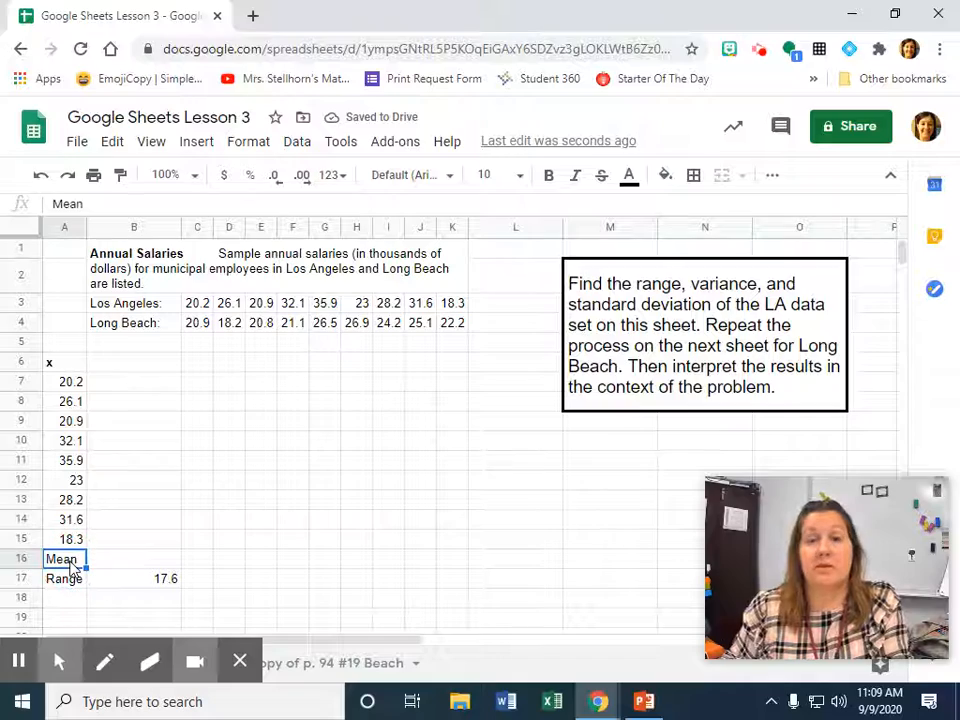
pyautogui.click(119, 558)
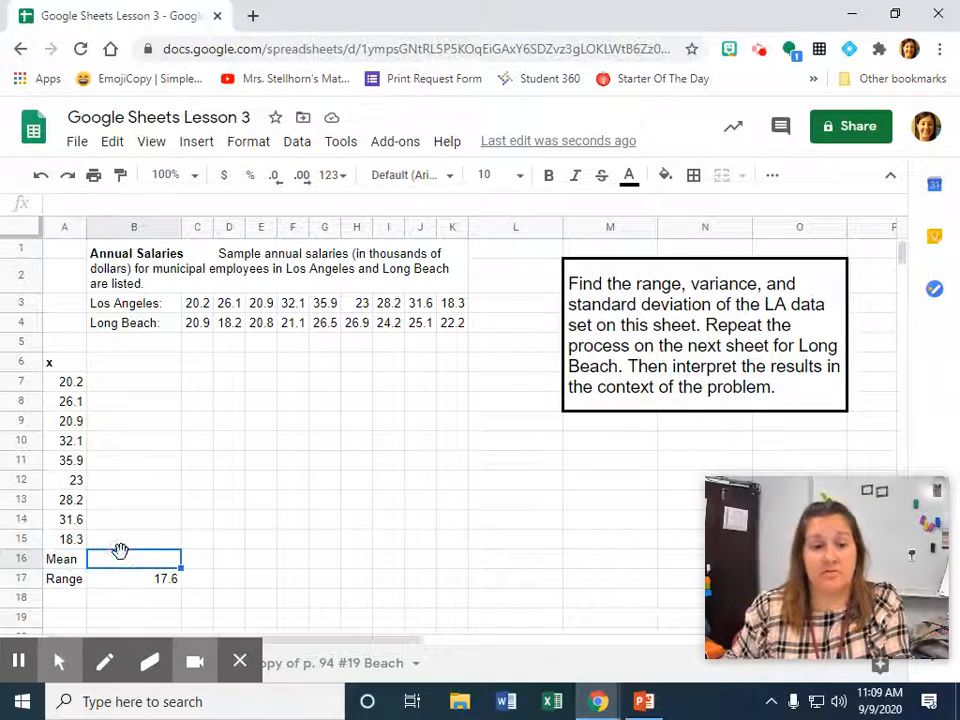
pyautogui.write('=')
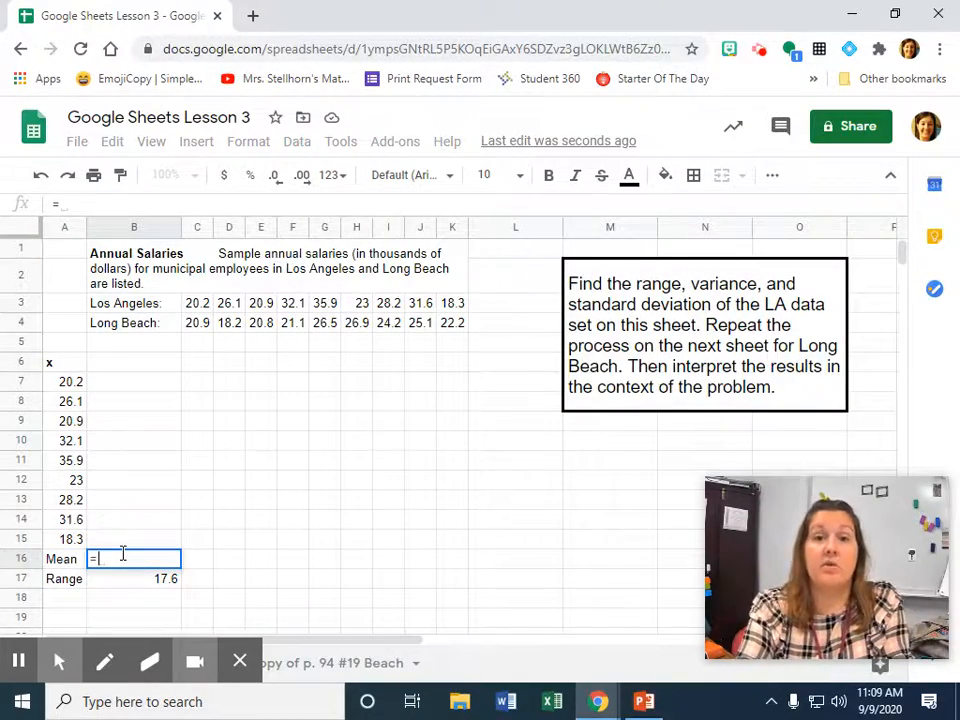
pyautogui.write('average(')
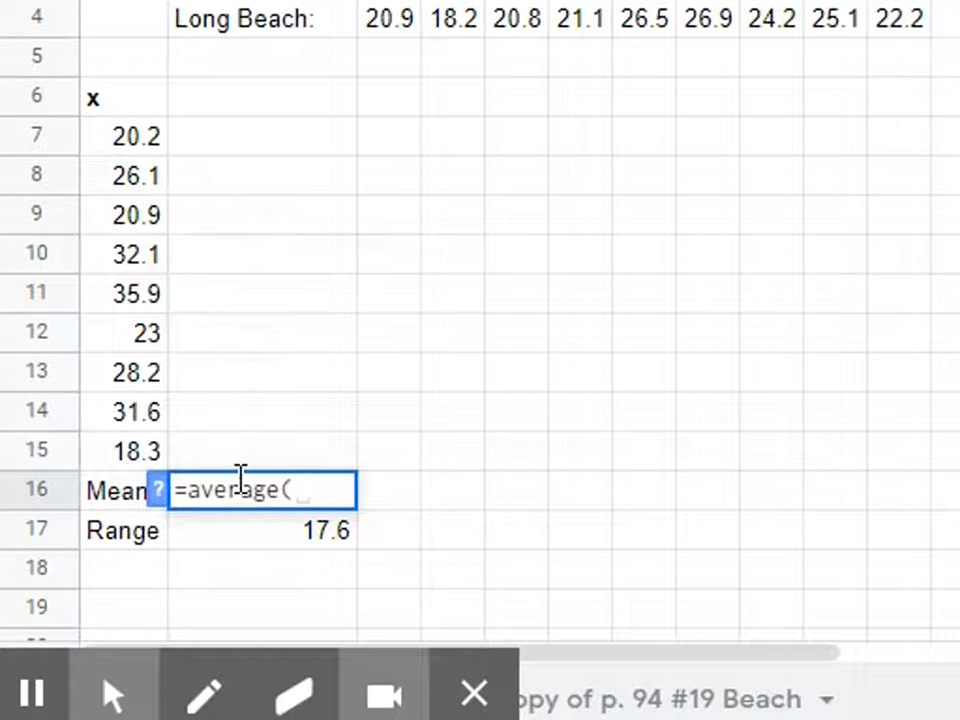
pyautogui.moveTo(120, 142); pyautogui.dragTo(118, 460)
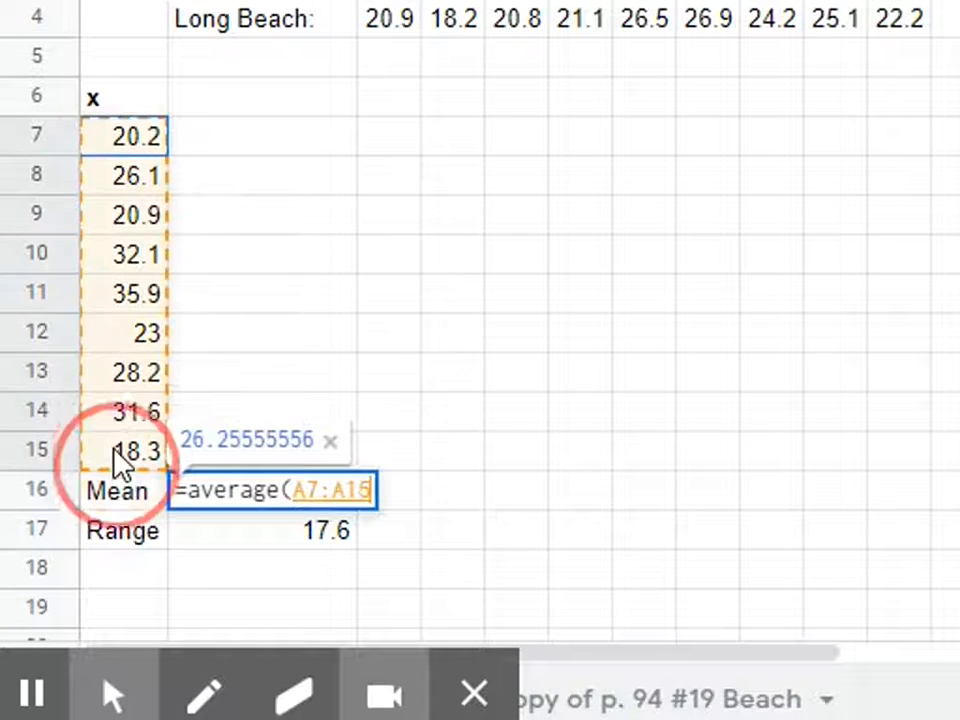
pyautogui.write(')')
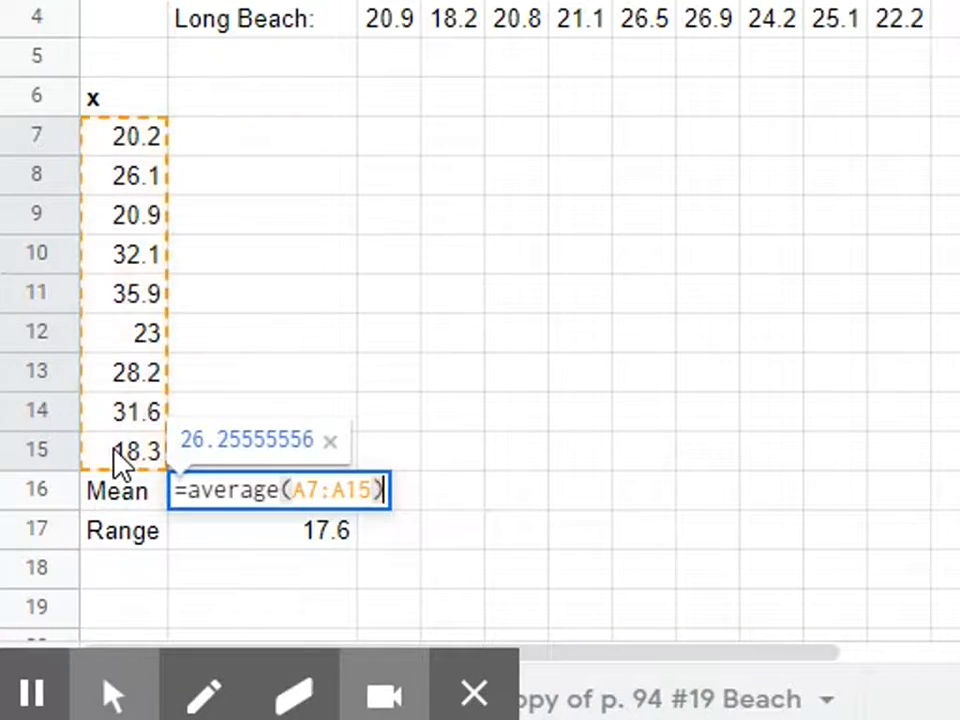
pyautogui.press('Return')
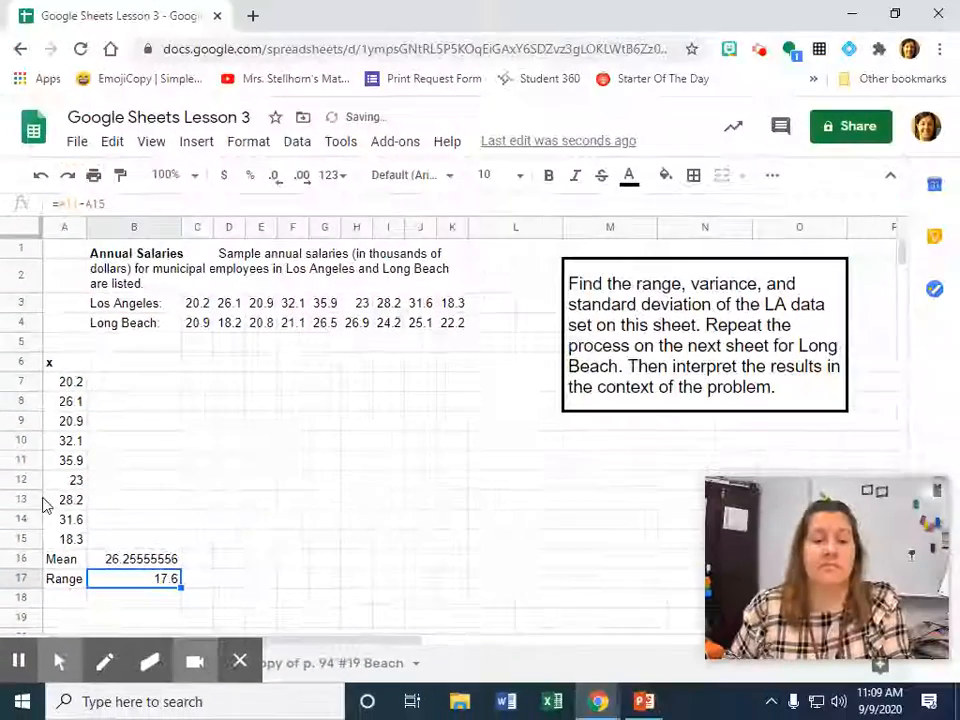
# Enter the bold column heading x - x bar in cell B6.
pyautogui.click(131, 370)
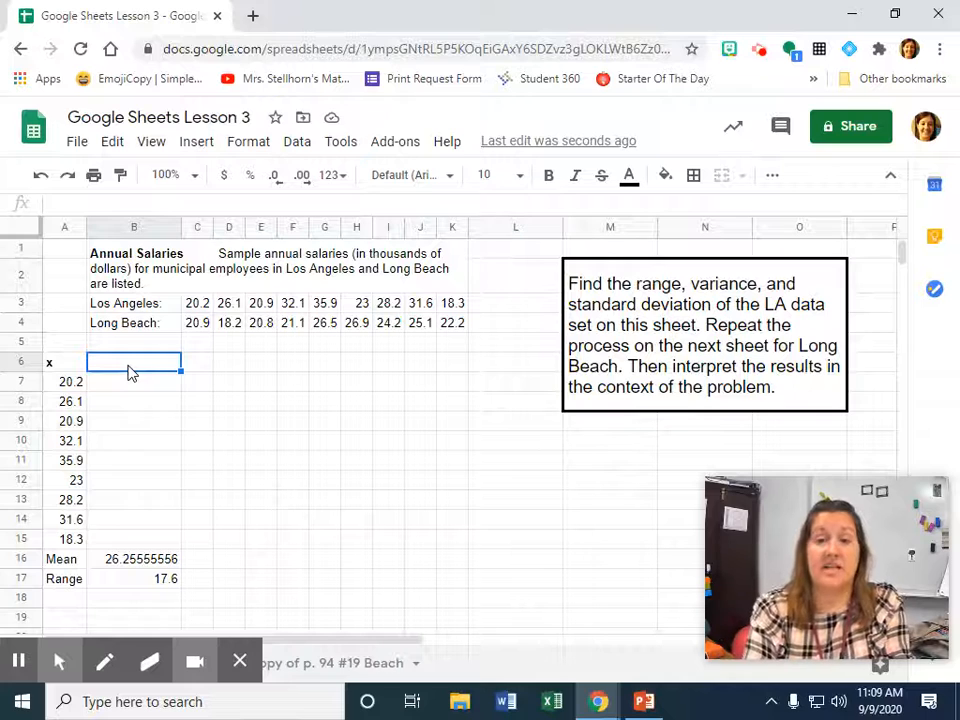
pyautogui.write('x')
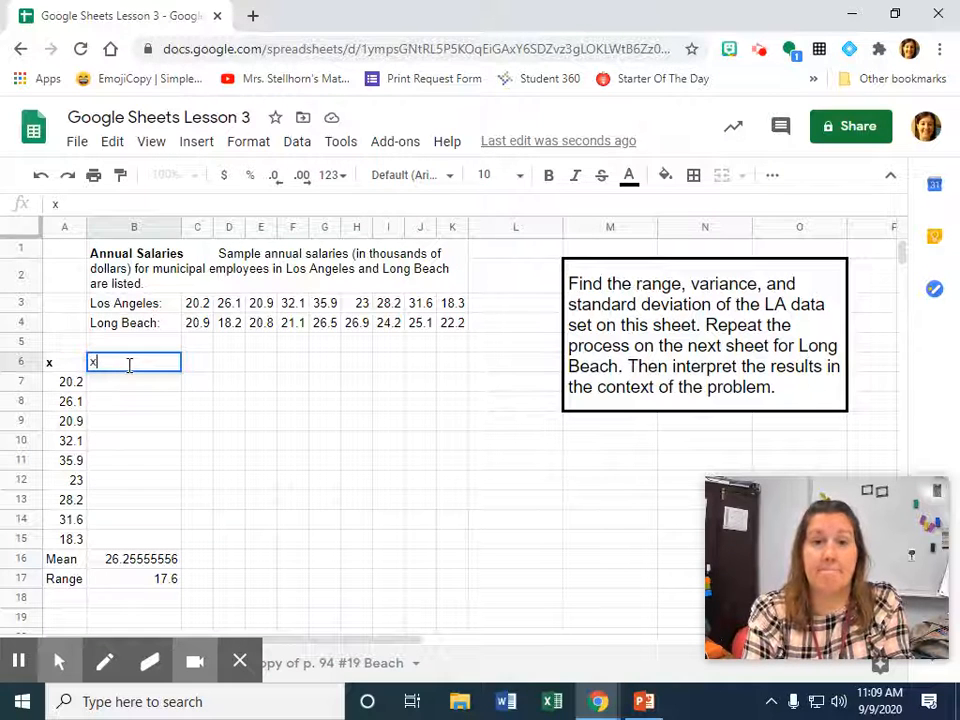
pyautogui.write(' - ')
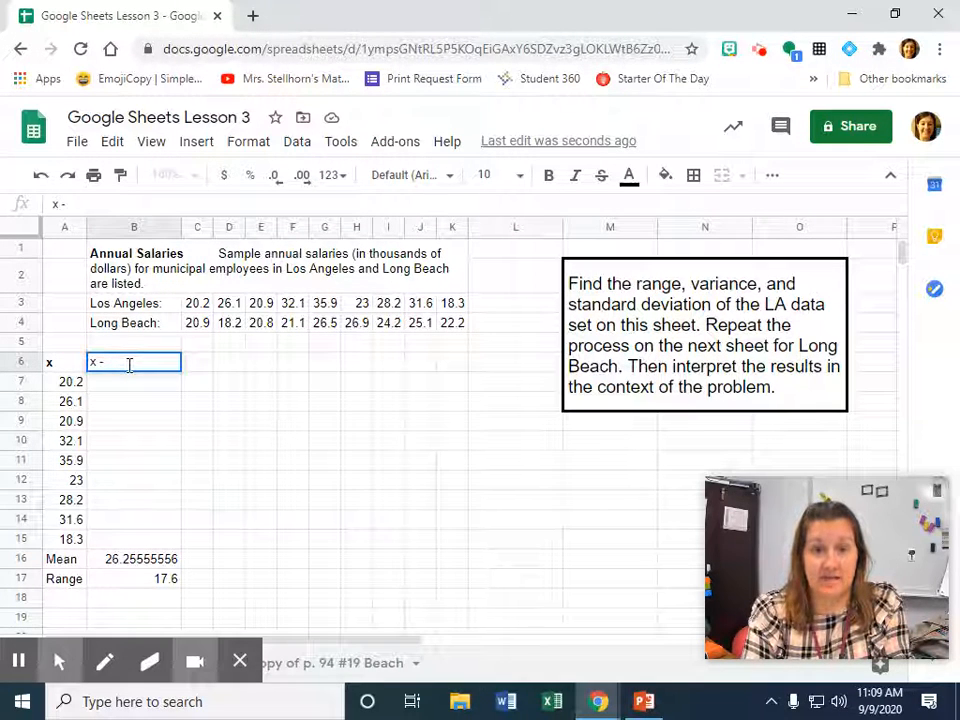
pyautogui.write('x bar')
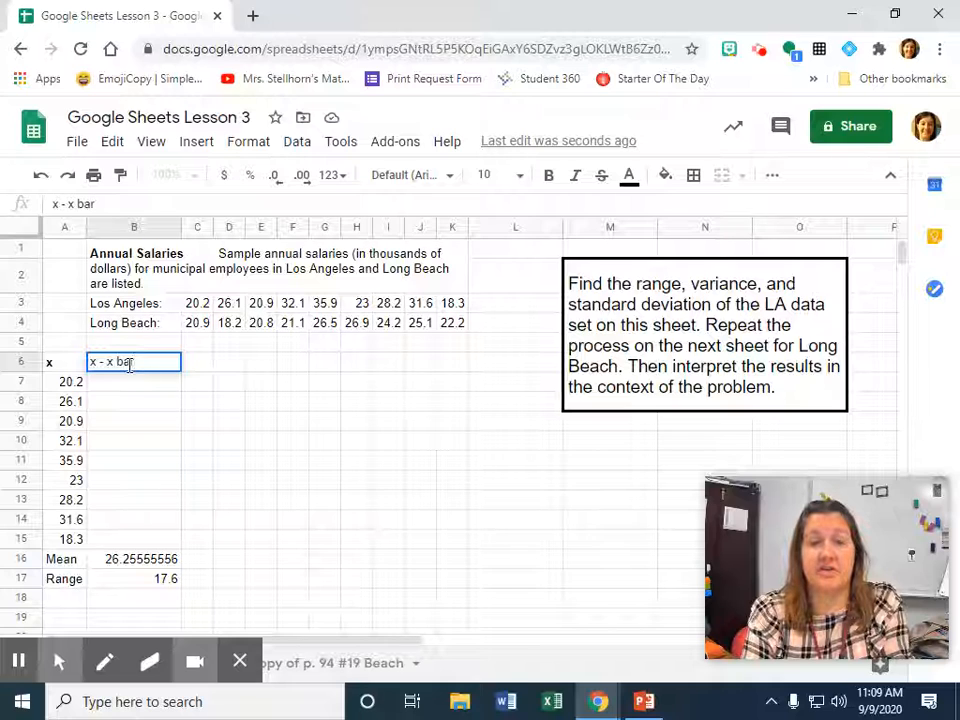
pyautogui.hotkey('ctrl', 'a')
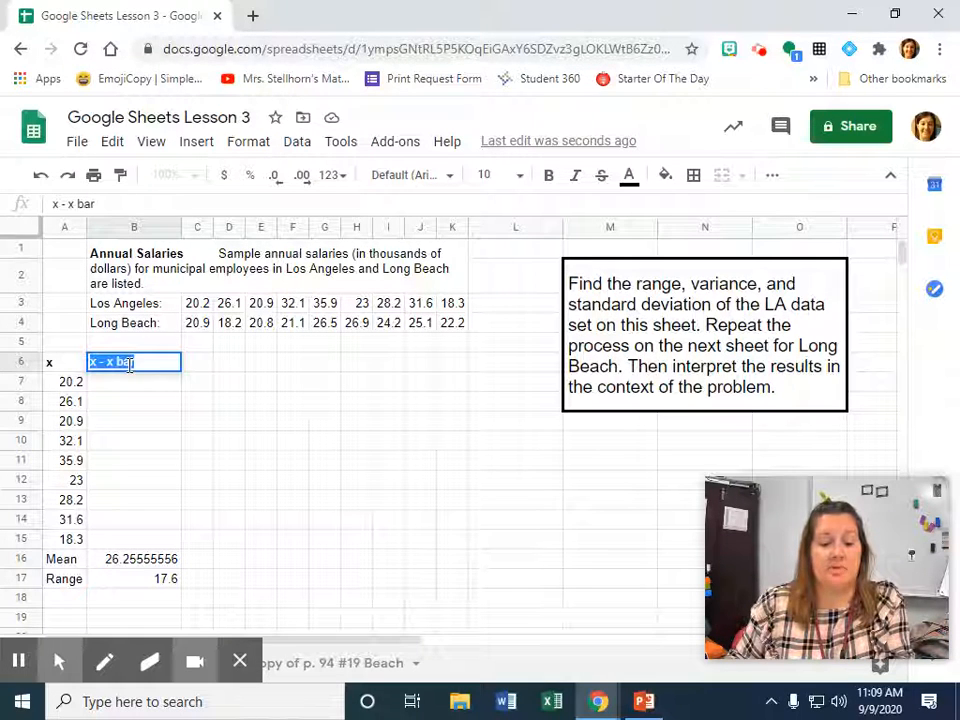
pyautogui.hotkey('ctrl', 'b')
# Calculate the first salary's deviation from the mean in B7 by subtracting B16 from A7.
pyautogui.click(137, 386)
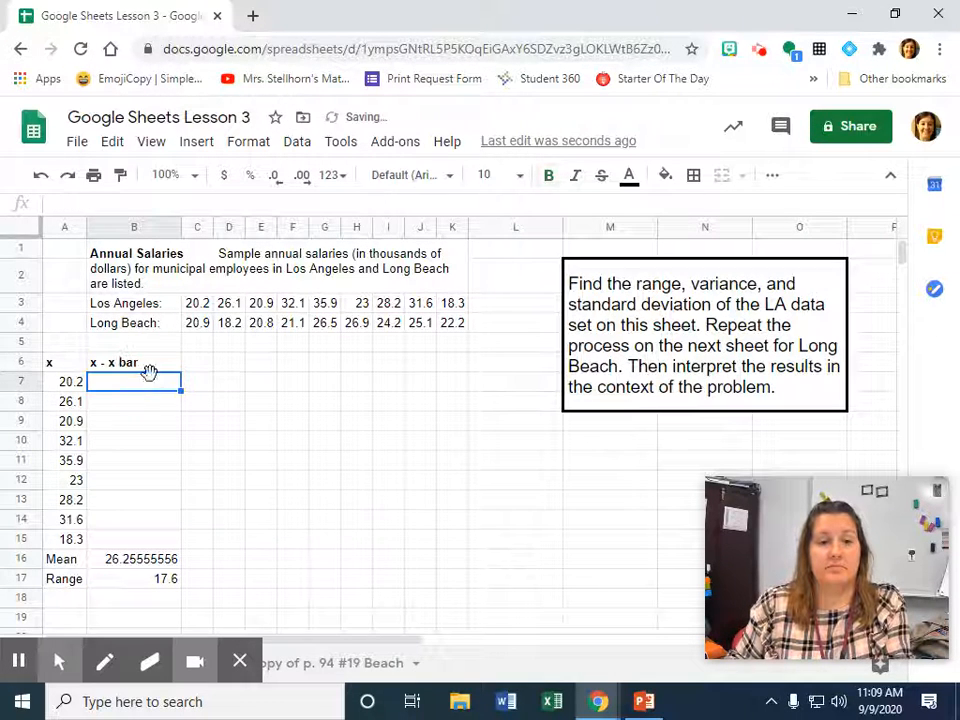
pyautogui.write('=')
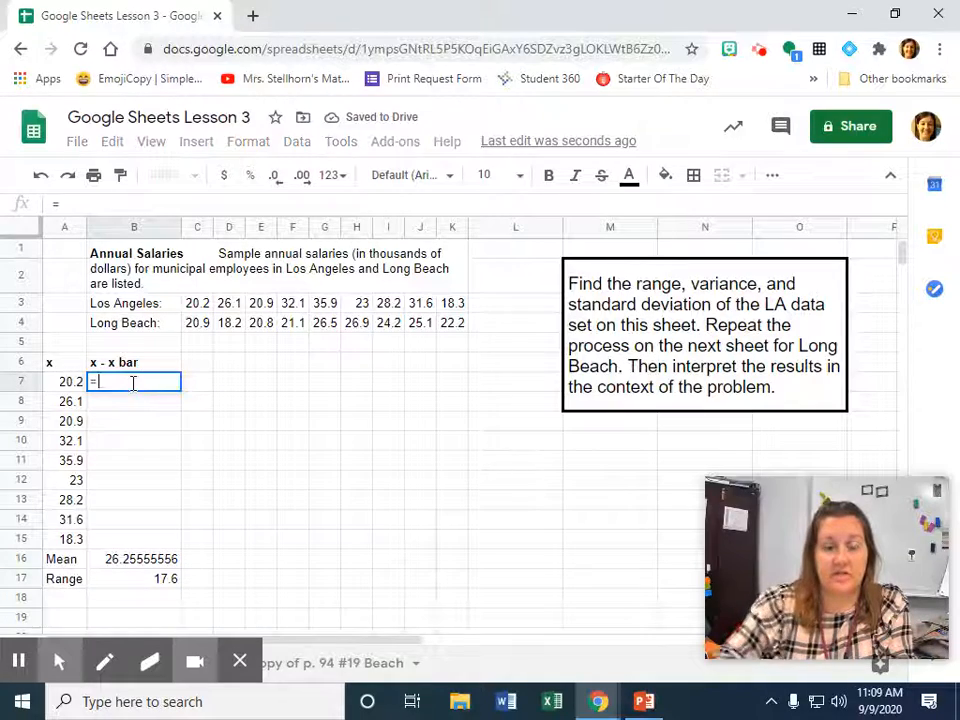
pyautogui.click(63, 388)
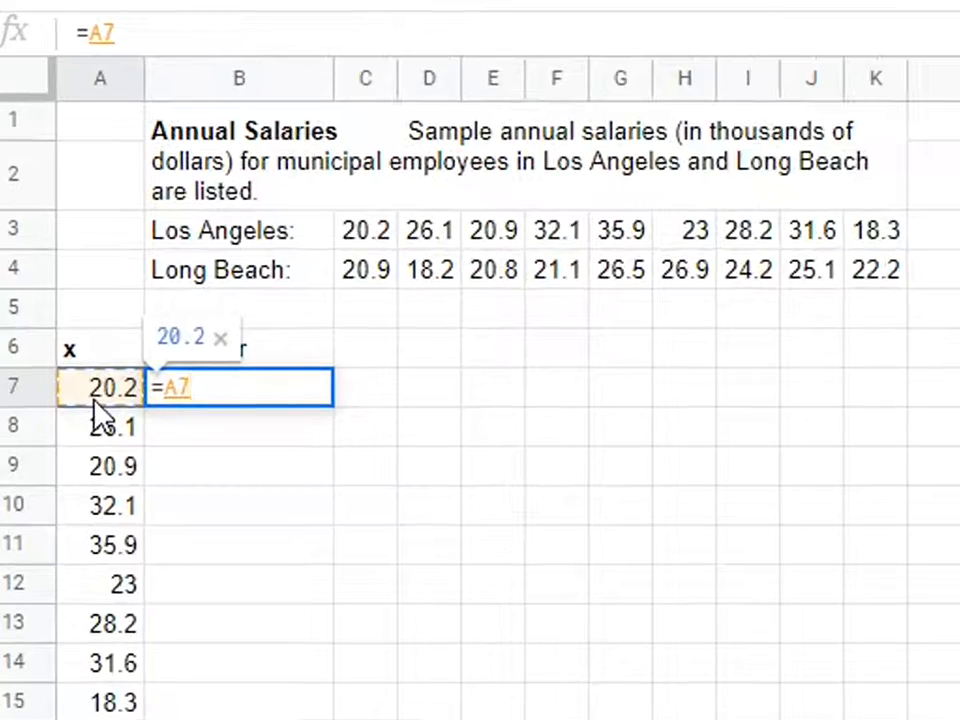
pyautogui.write('-')
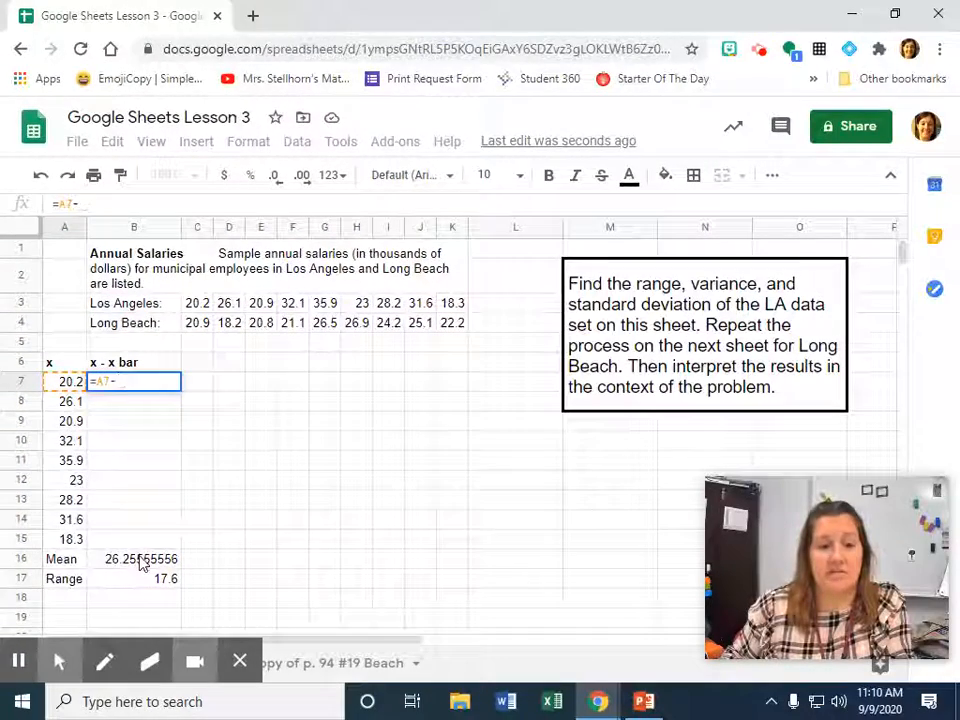
pyautogui.click(143, 562)
pyautogui.press('Return')
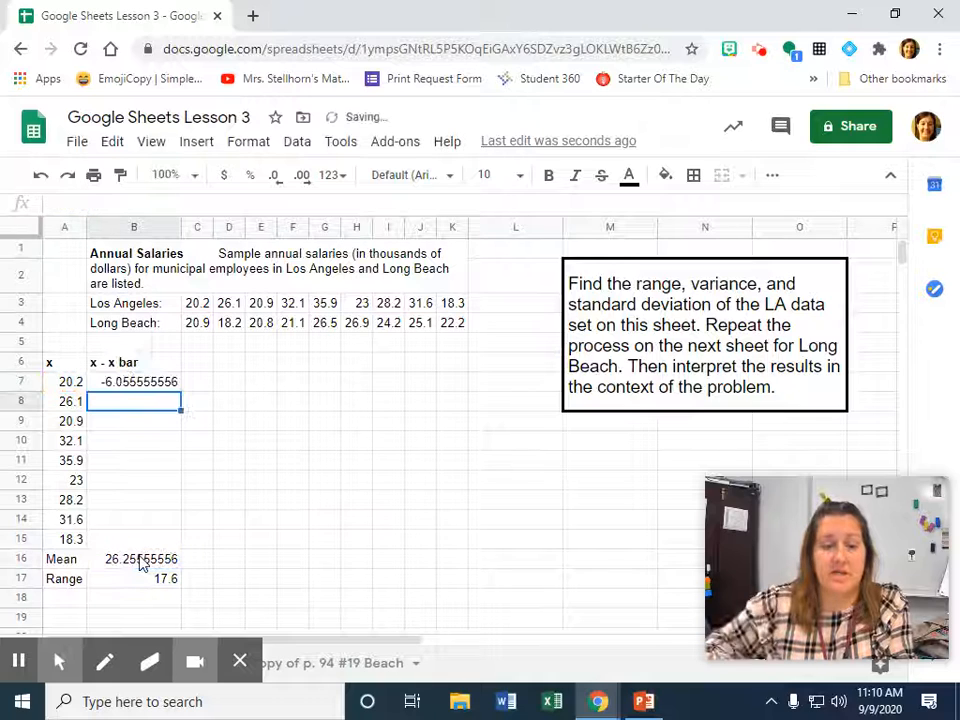
# Try filling the deviation formula from B7 down through B15 and inspect the copied formula in B8.
pyautogui.click(154, 387)
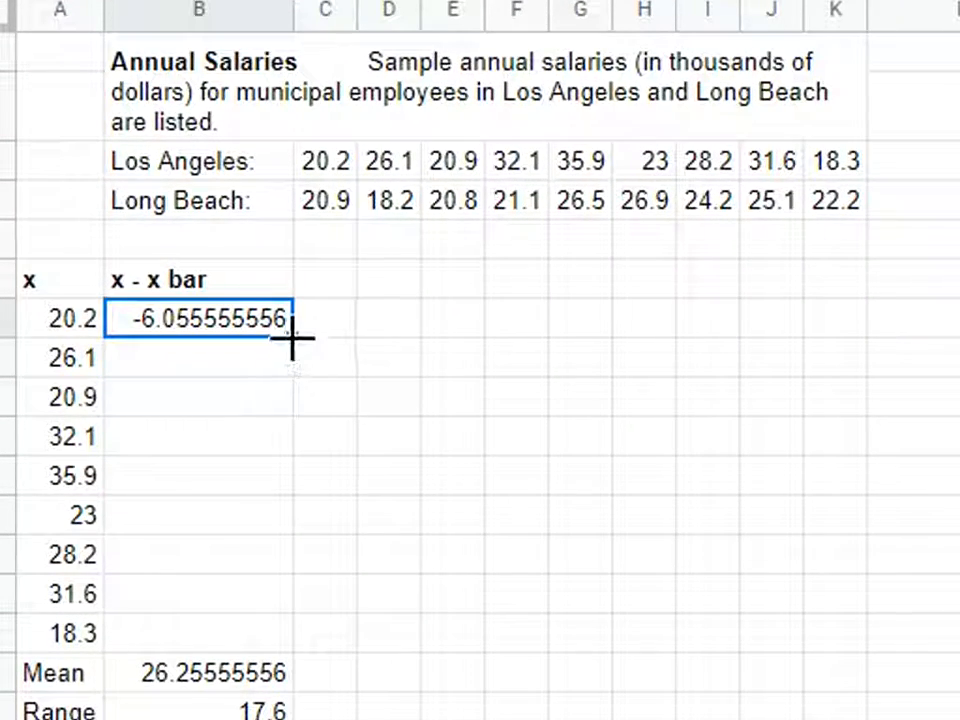
pyautogui.moveTo(291, 335); pyautogui.dragTo(284, 634)
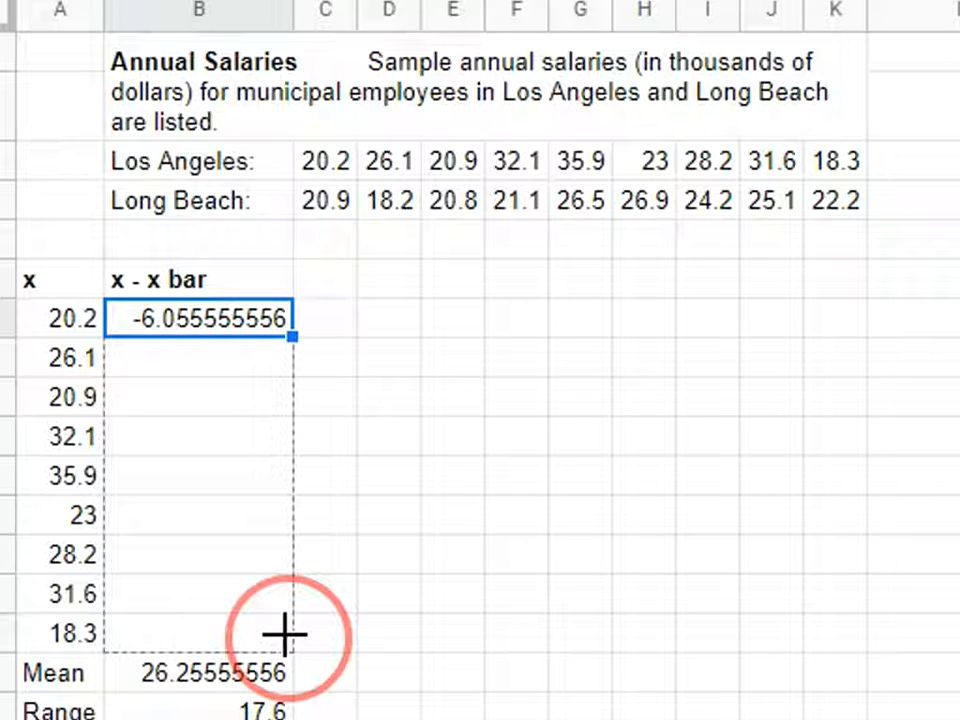
pyautogui.moveTo(284, 634); pyautogui.dragTo(287, 647)
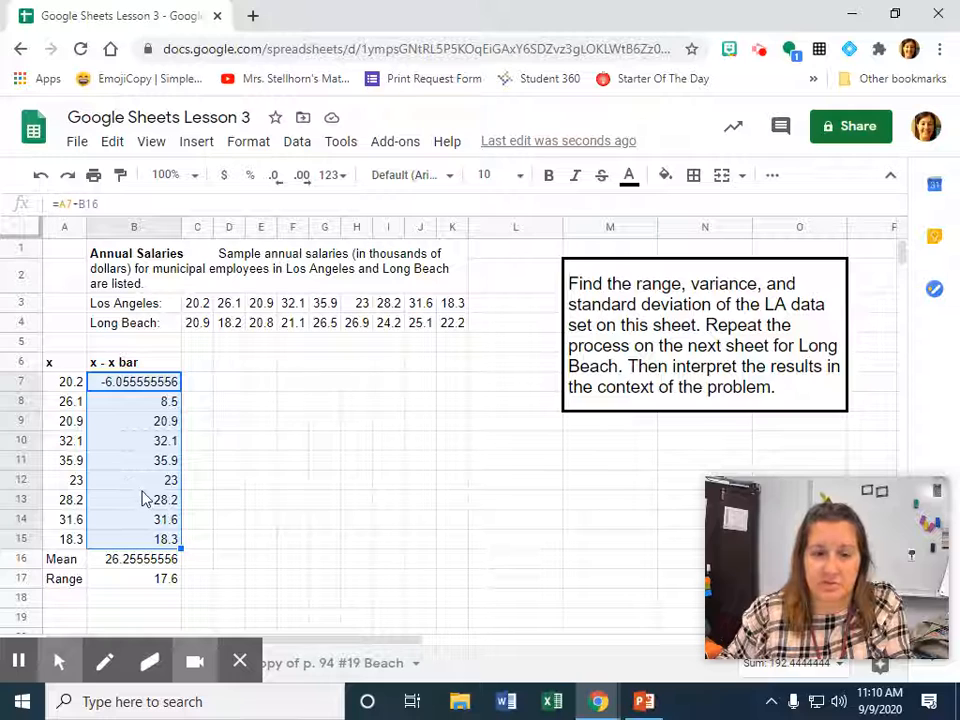
pyautogui.click(113, 408)
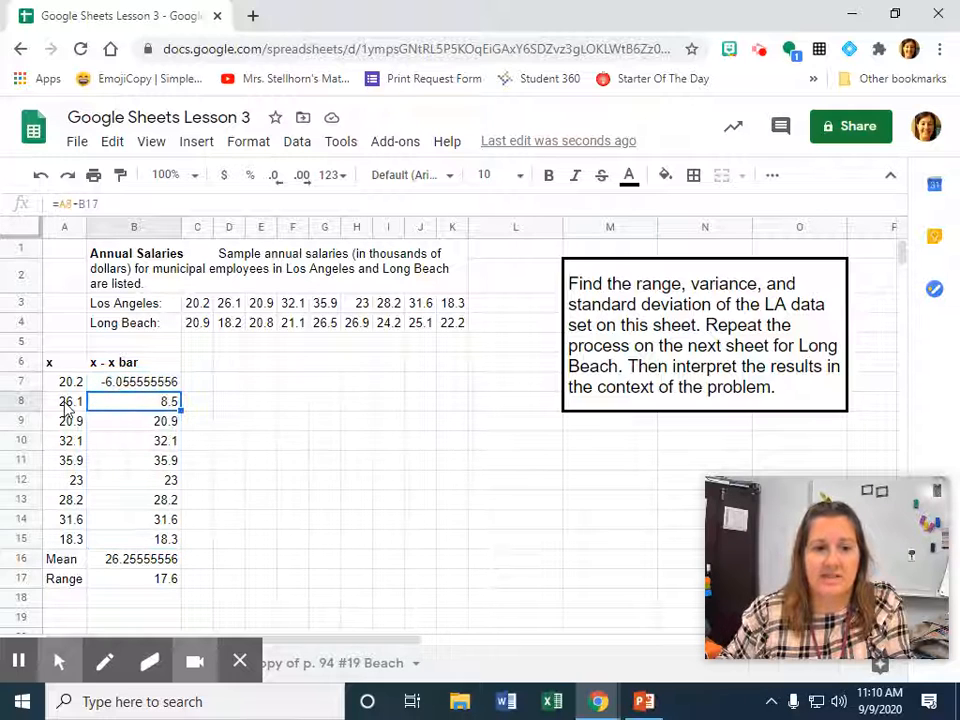
pyautogui.doubleClick(65, 204)
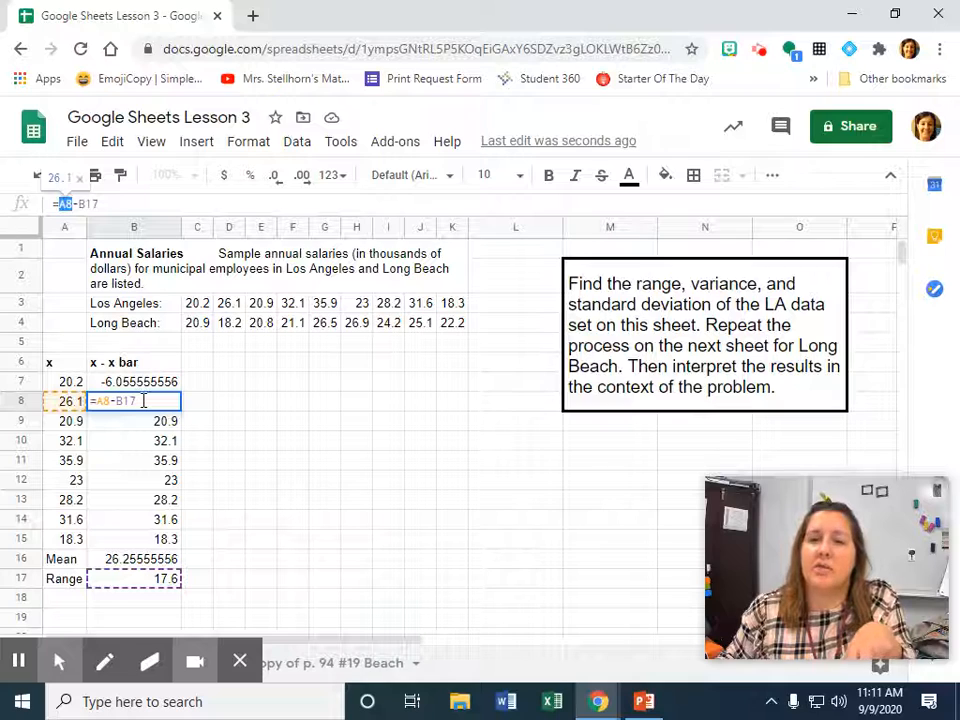
# Make the mean reference absolute in B7 with =A7-$B$16 and fill the formula down through B15.
pyautogui.click(143, 389)
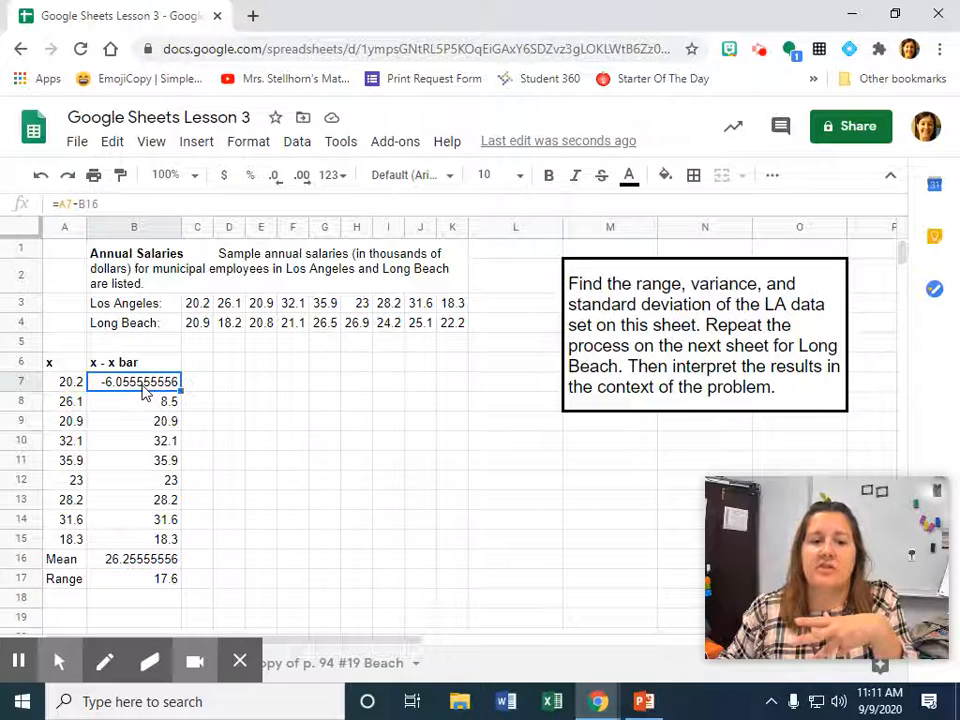
pyautogui.click(68, 203)
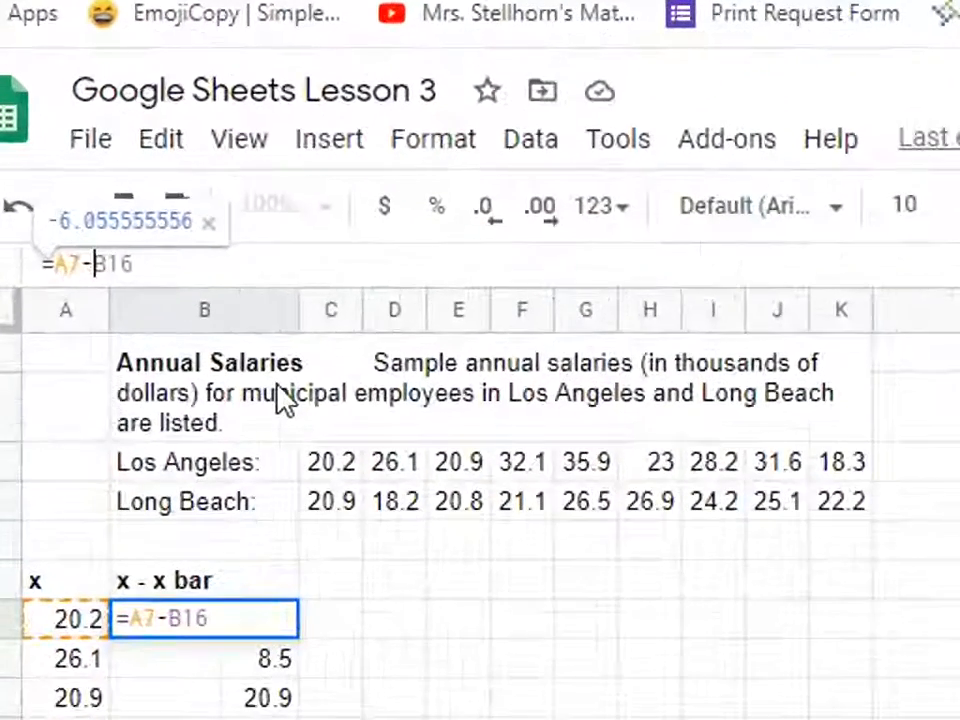
pyautogui.write('$')
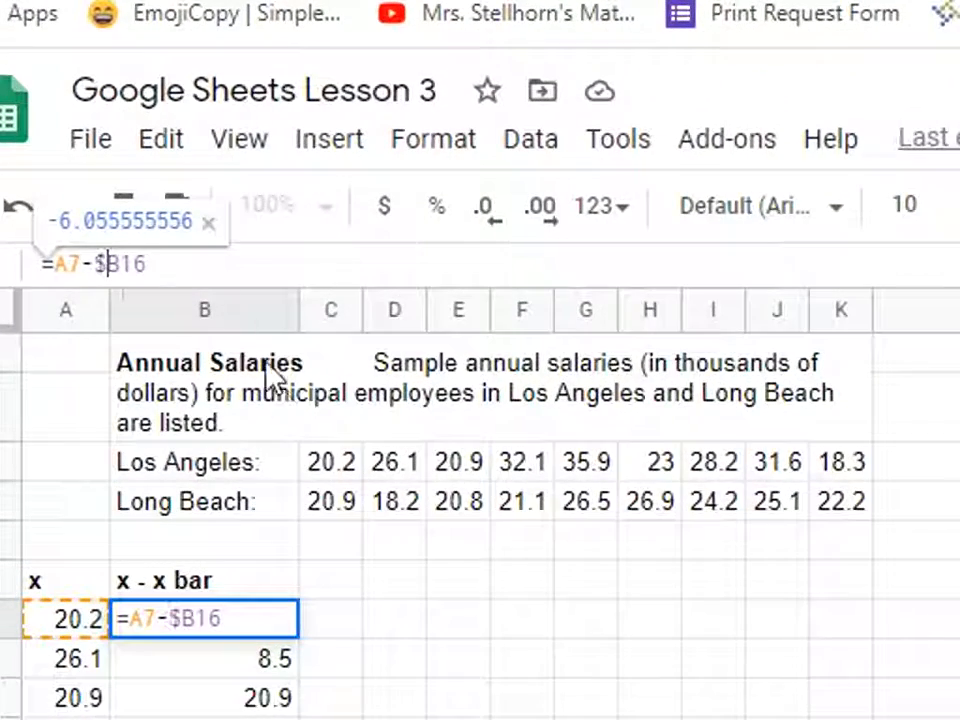
pyautogui.click(119, 266)
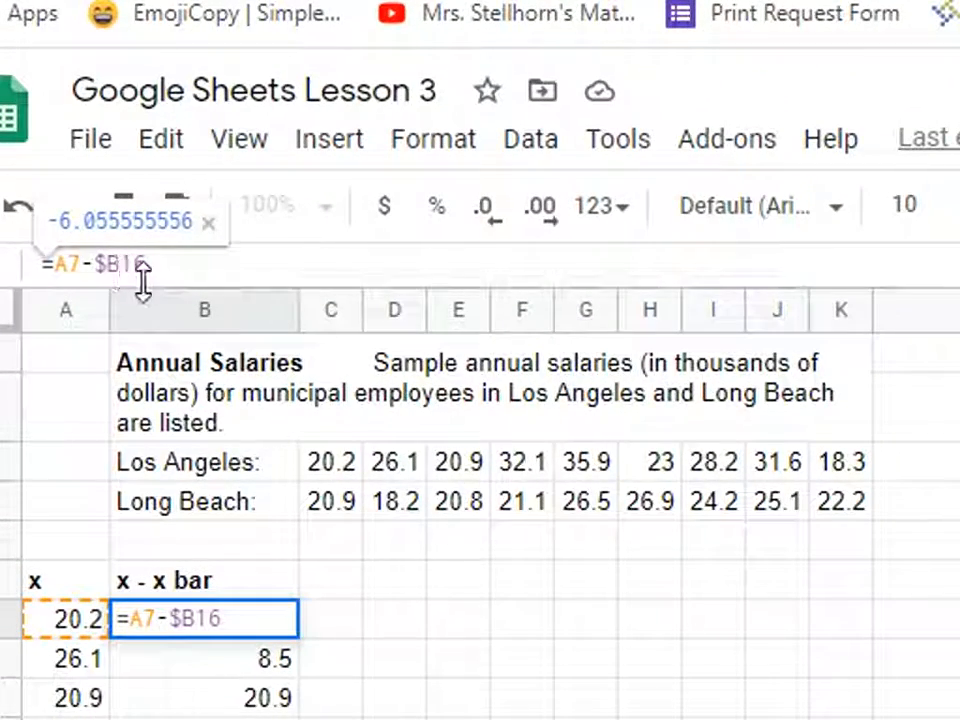
pyautogui.write('$')
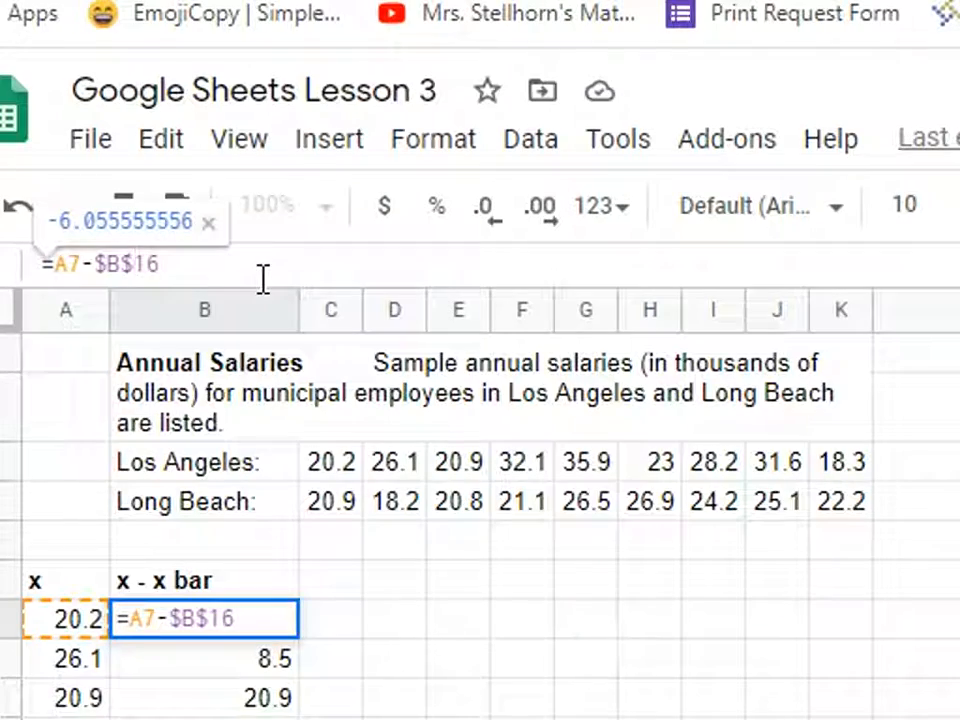
pyautogui.press('Return')
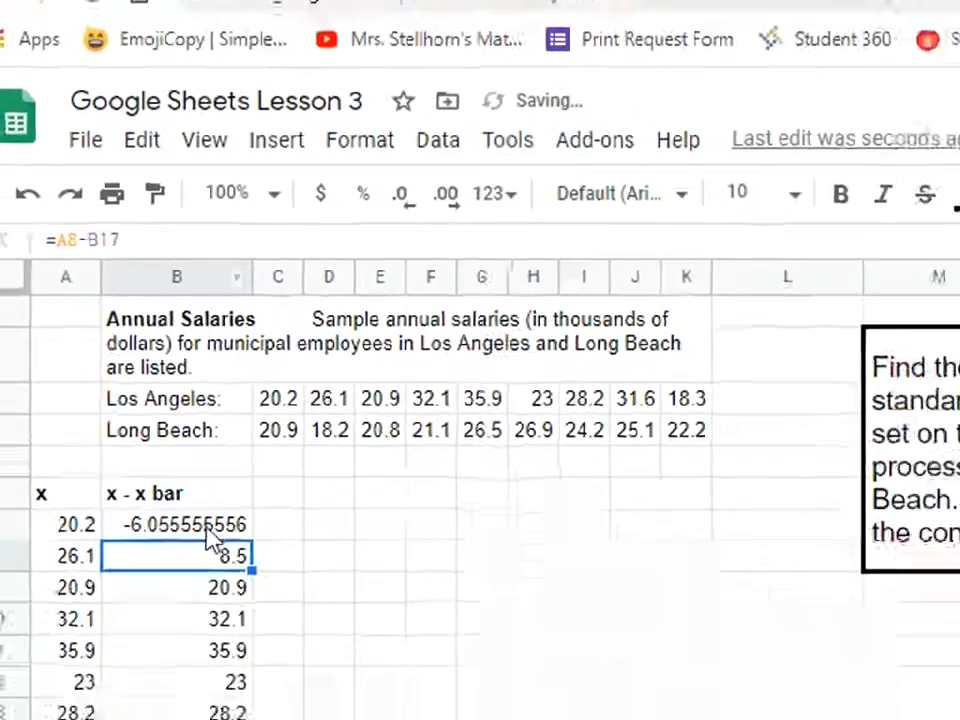
pyautogui.click(245, 628)
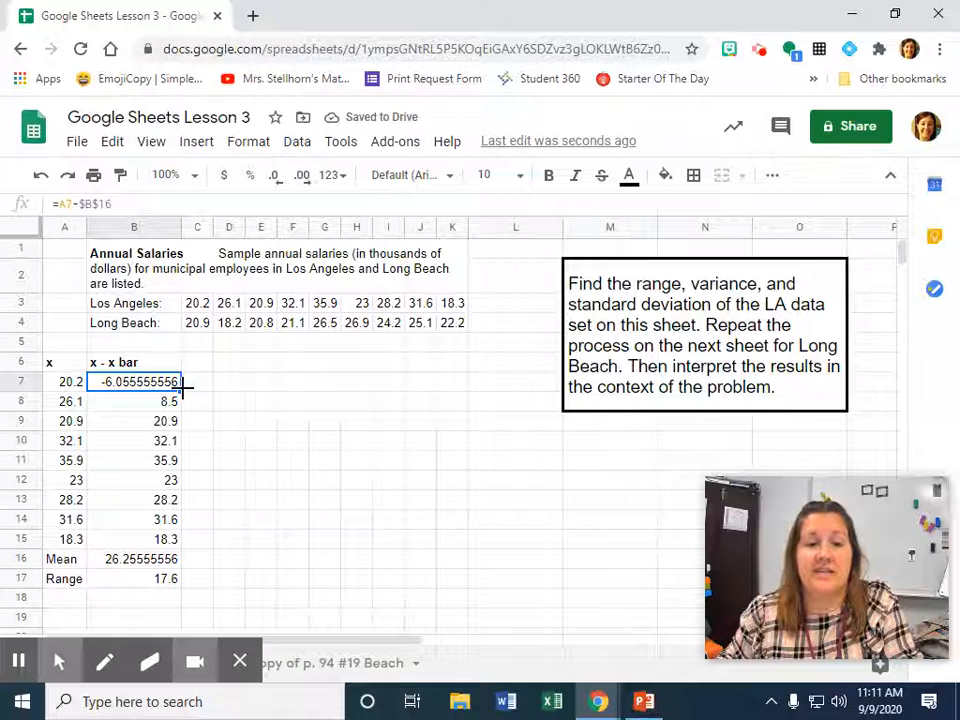
pyautogui.moveTo(183, 387); pyautogui.dragTo(170, 540)
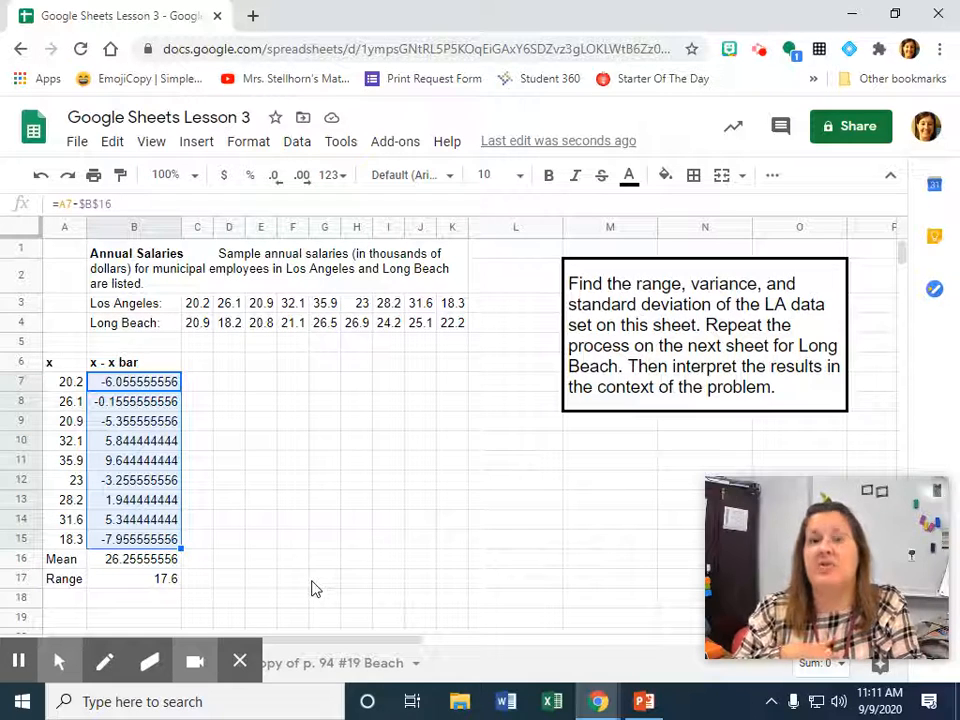
# Switch to the PowerPoint slides, review the formulas and steps for population variance and standard deviation, and return to the spreadsheet.
pyautogui.hotkey('alt', 'Tab')
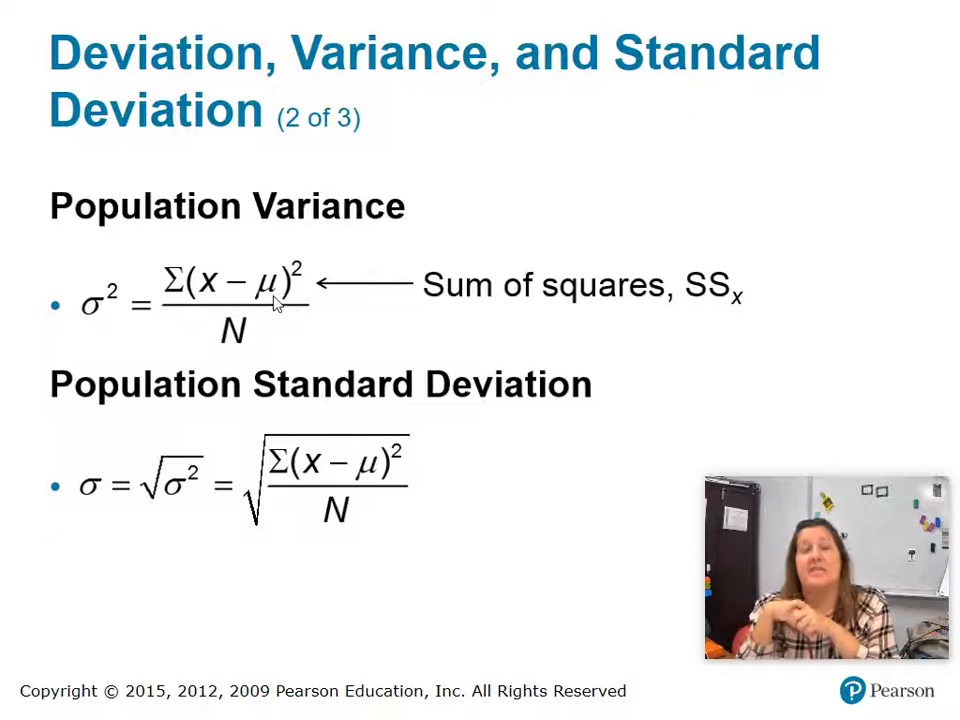
pyautogui.click(275, 304)
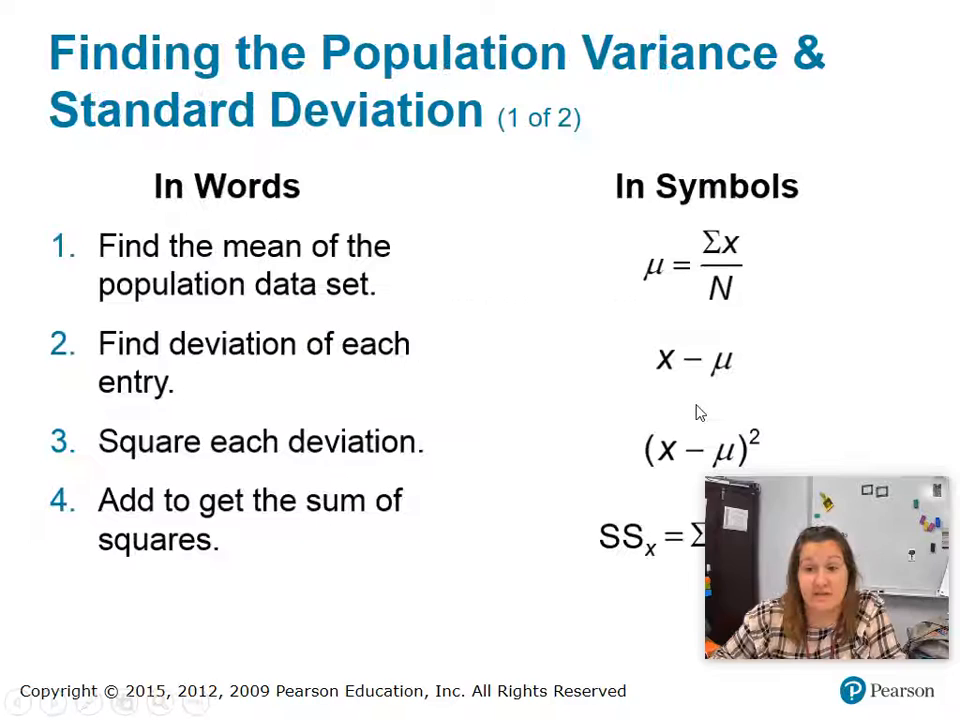
pyautogui.click(664, 480)
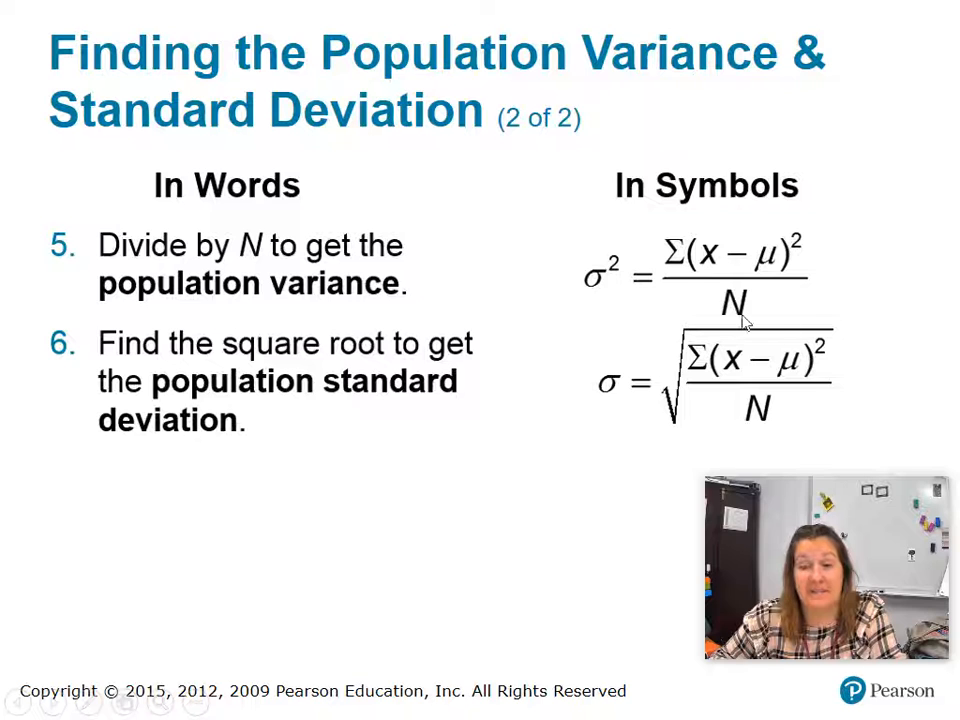
pyautogui.hotkey('alt', 'Tab')
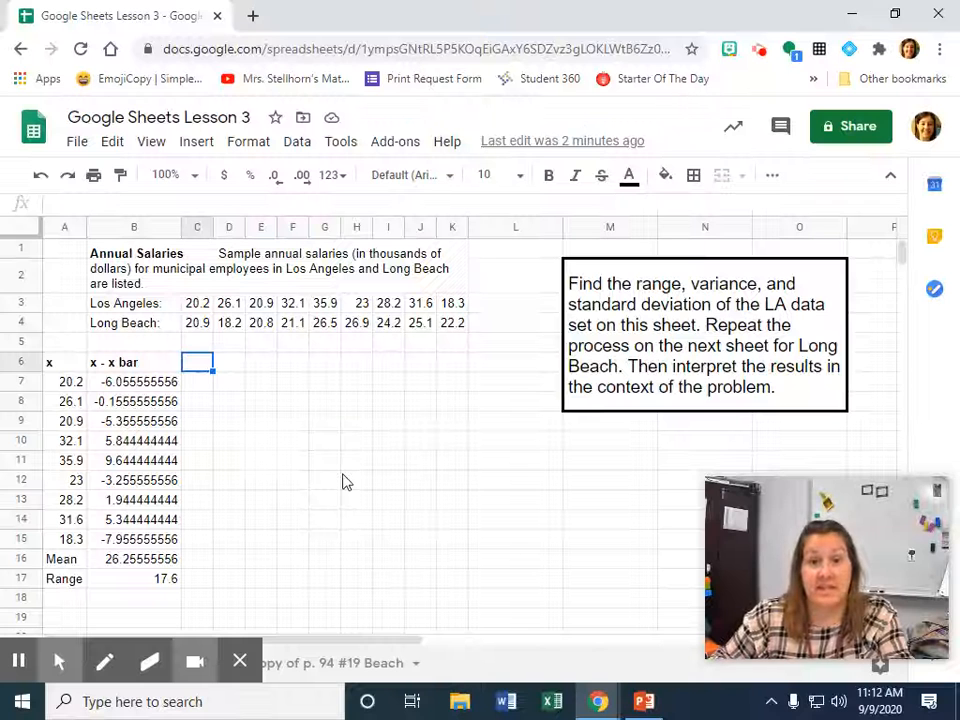
# Enter the bold column heading (x - x bar)^2 in C6 and fit column C's width to it.
pyautogui.write('(')
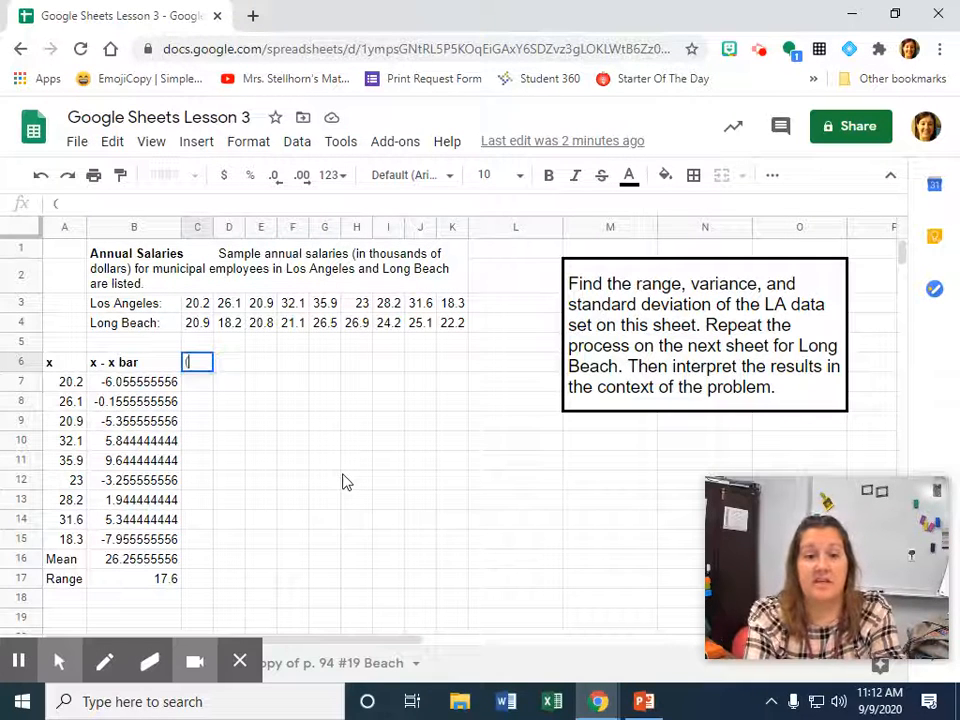
pyautogui.write('x - x')
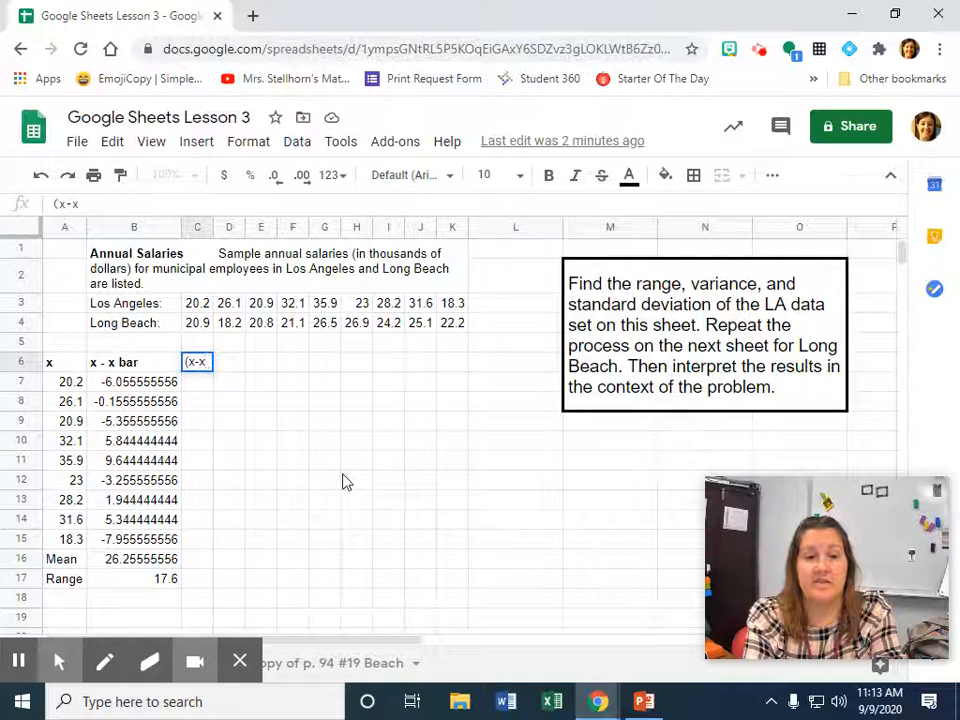
pyautogui.write(' bar')
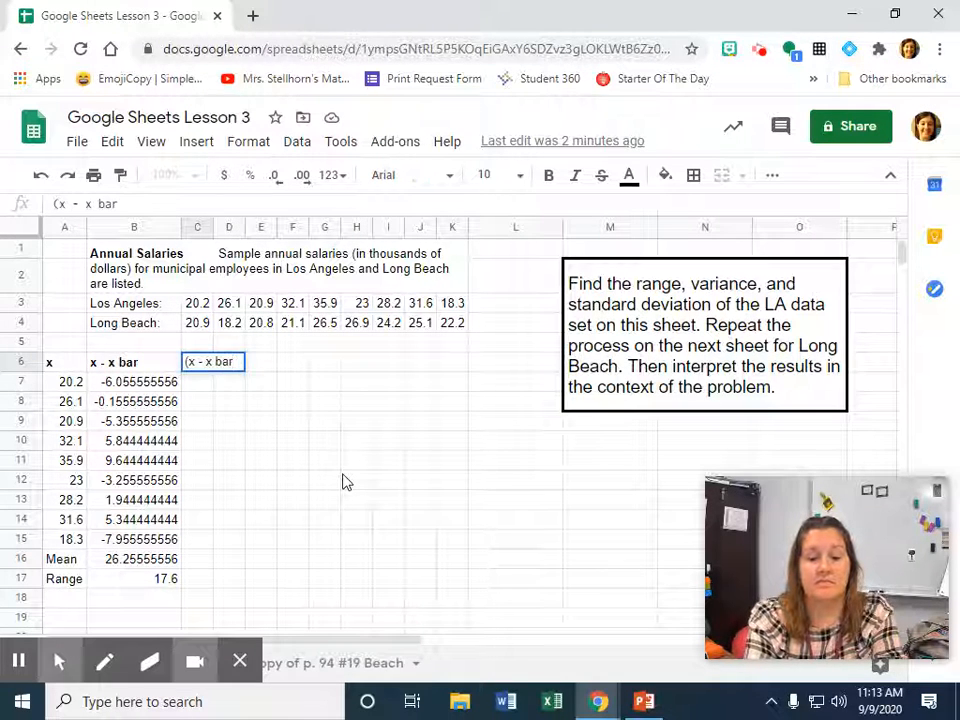
pyautogui.write(')^2')
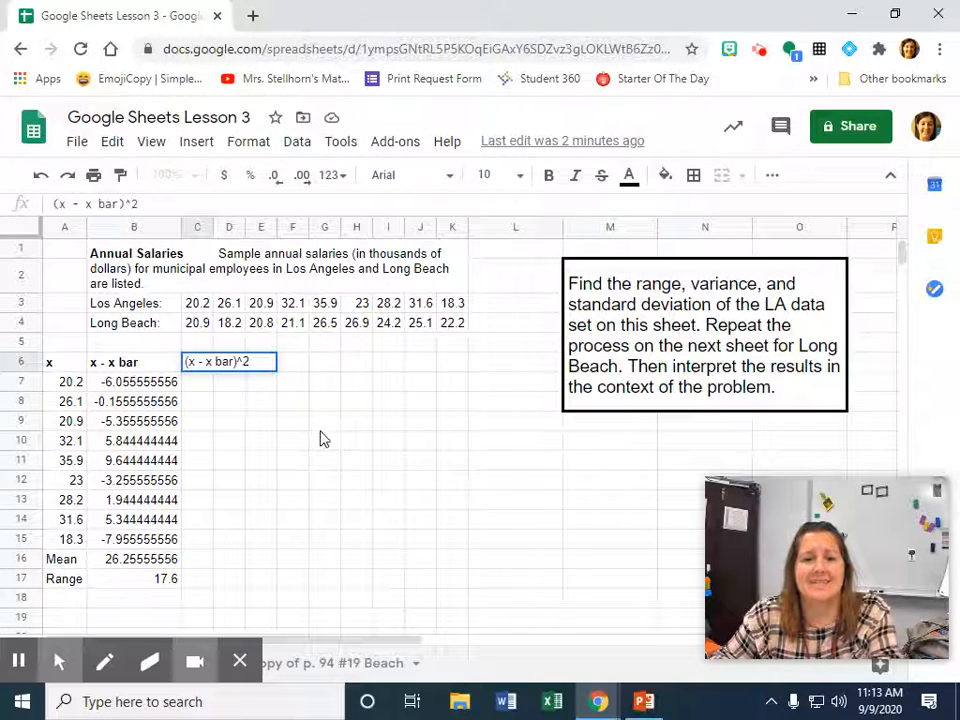
pyautogui.click(262, 382)
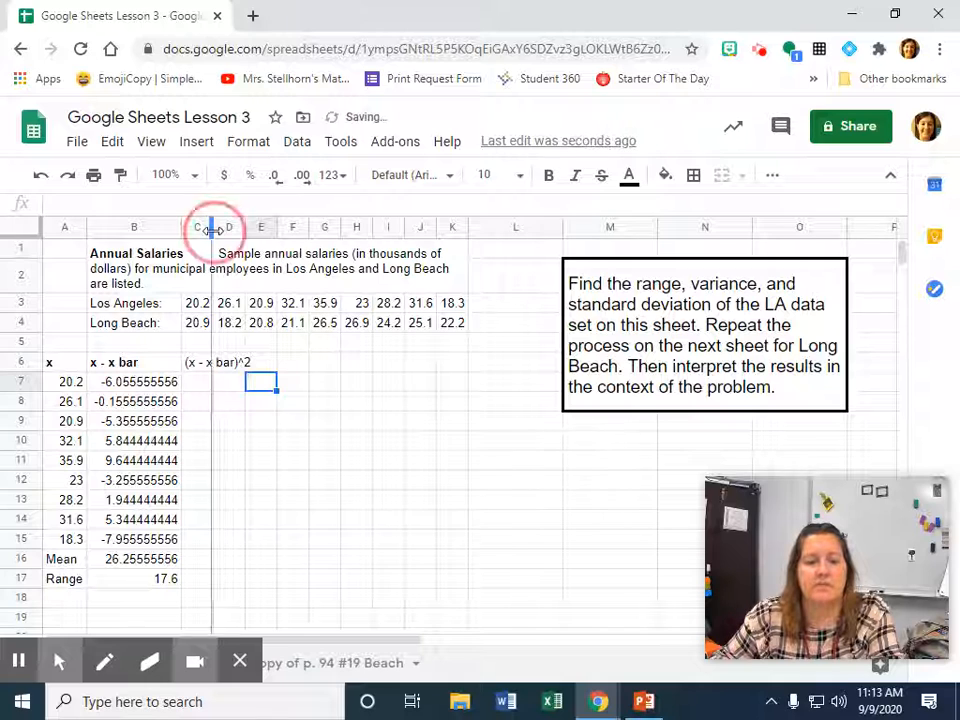
pyautogui.doubleClick(212, 229)
pyautogui.click(225, 364)
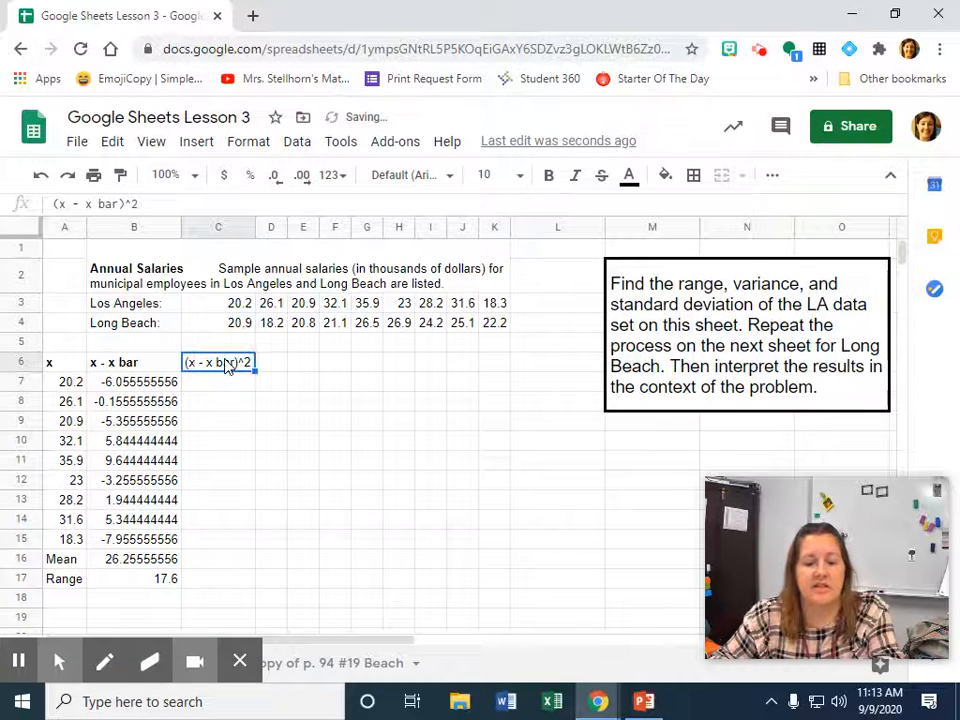
pyautogui.hotkey('ctrl', 'b')
# Square the first salary's deviation in C7 with the formula =B7^2.
pyautogui.click(228, 391)
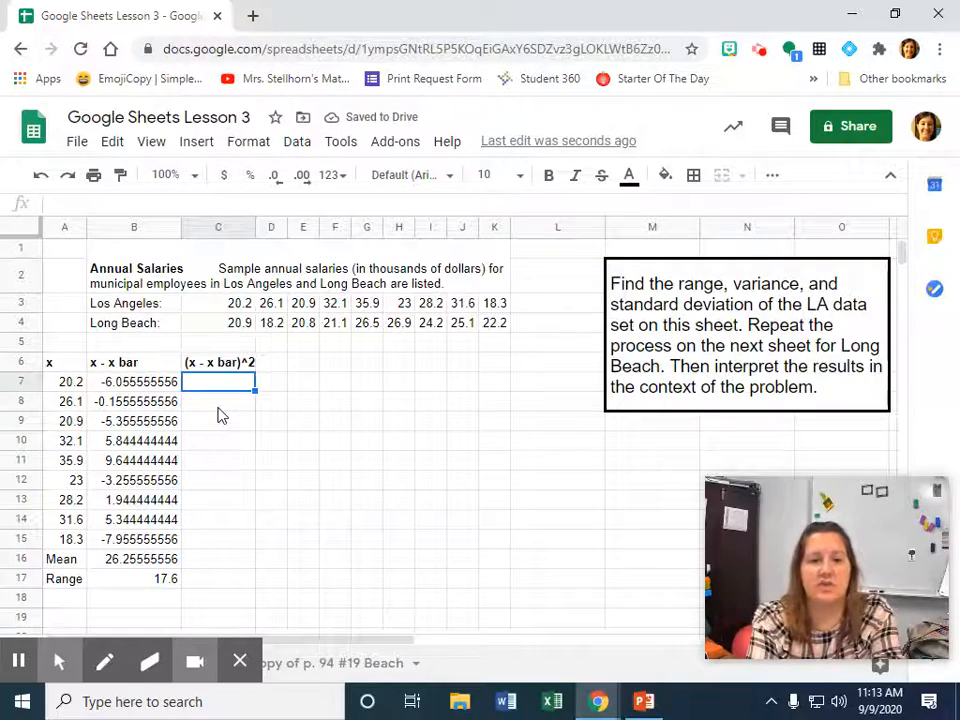
pyautogui.write('=')
pyautogui.click(145, 378)
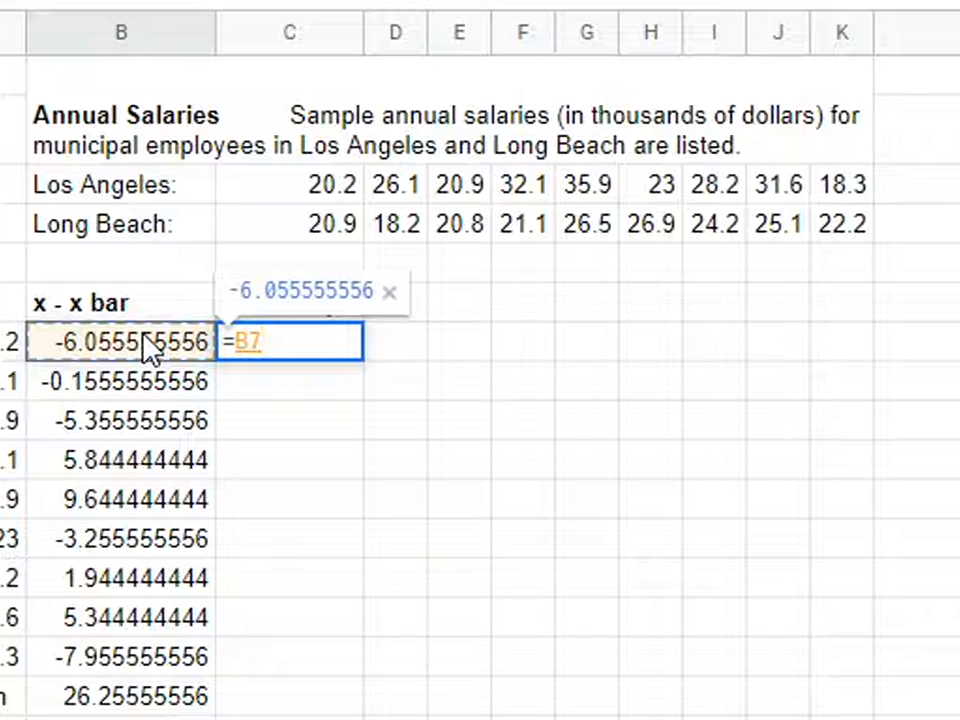
pyautogui.write('^')
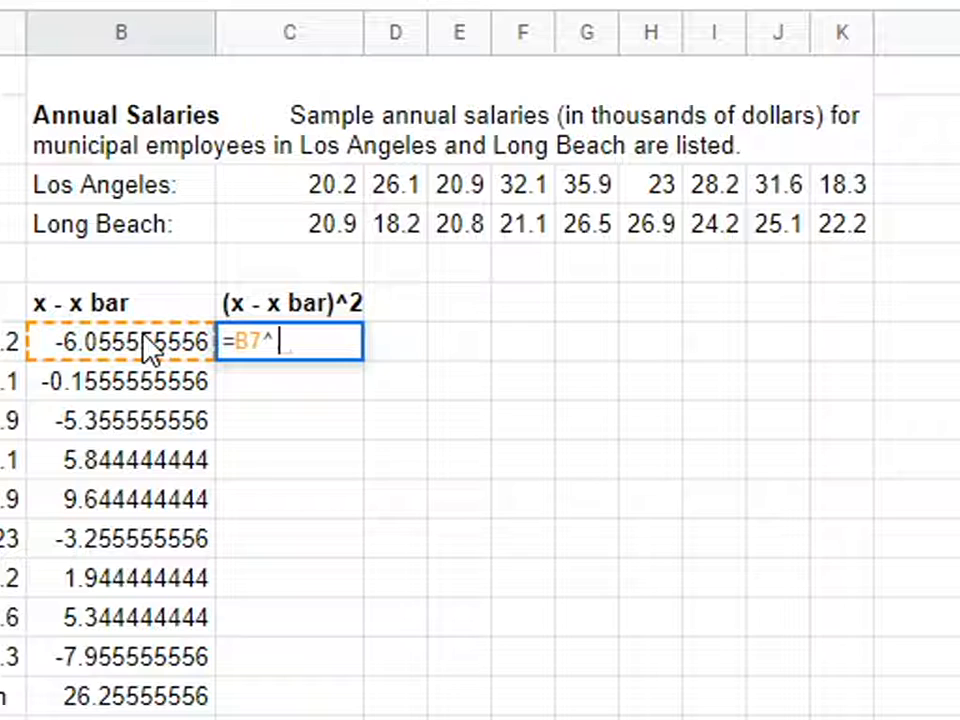
pyautogui.write('2')
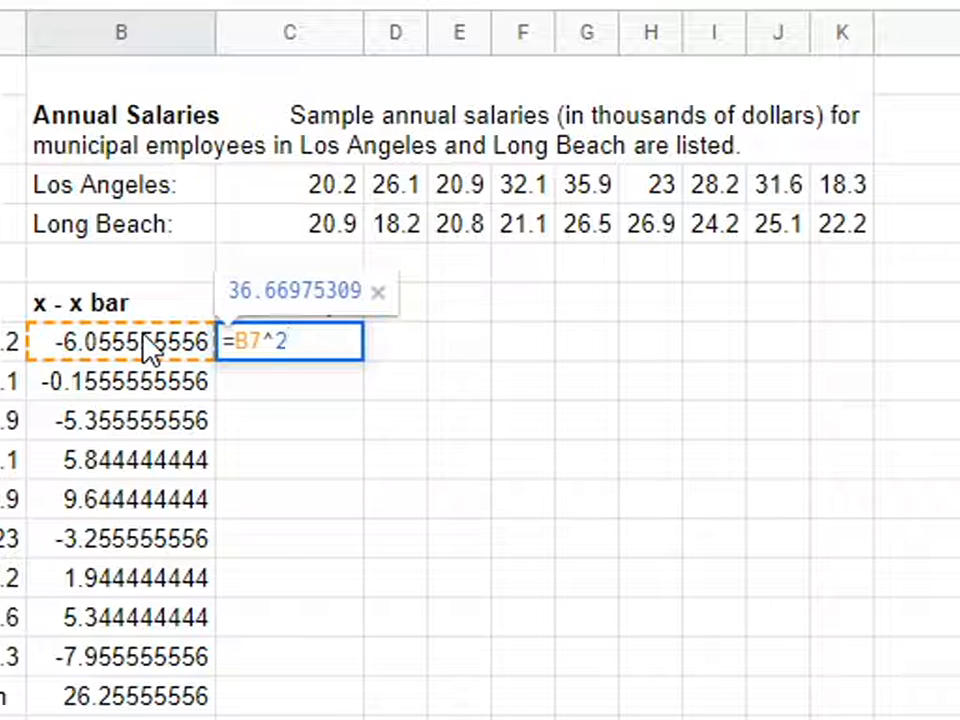
pyautogui.press('Return')
# Fill the squared-deviation formula from C7 down through C15 and fit column C's width to the values.
pyautogui.click(340, 345)
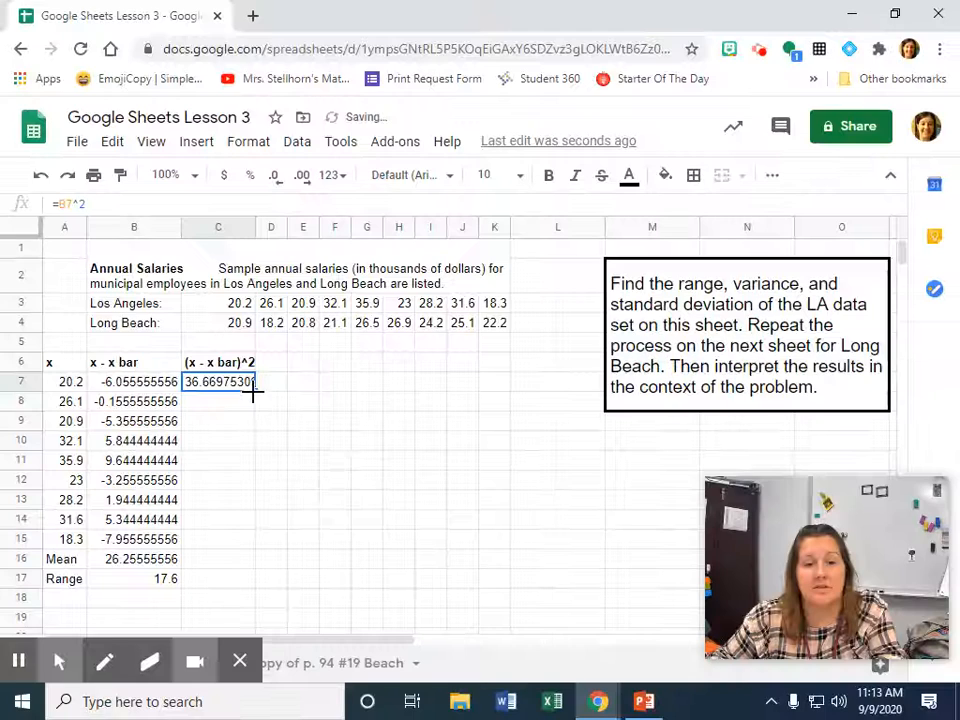
pyautogui.moveTo(362, 361); pyautogui.dragTo(355, 428)
pyautogui.moveTo(253, 425); pyautogui.dragTo(247, 551)
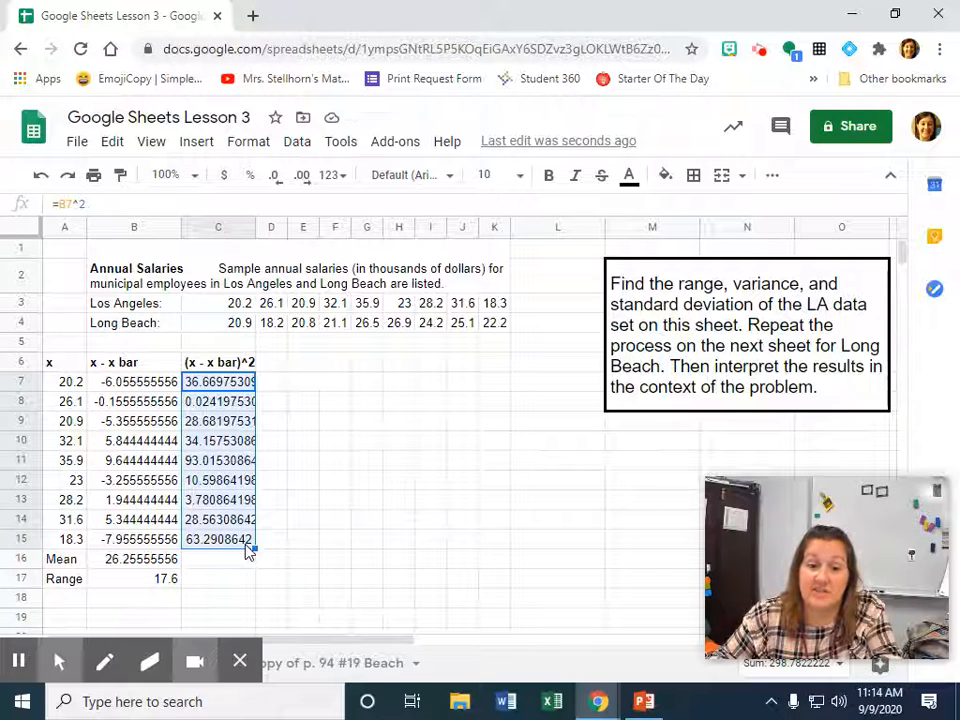
pyautogui.scroll(-1, 249, 553)
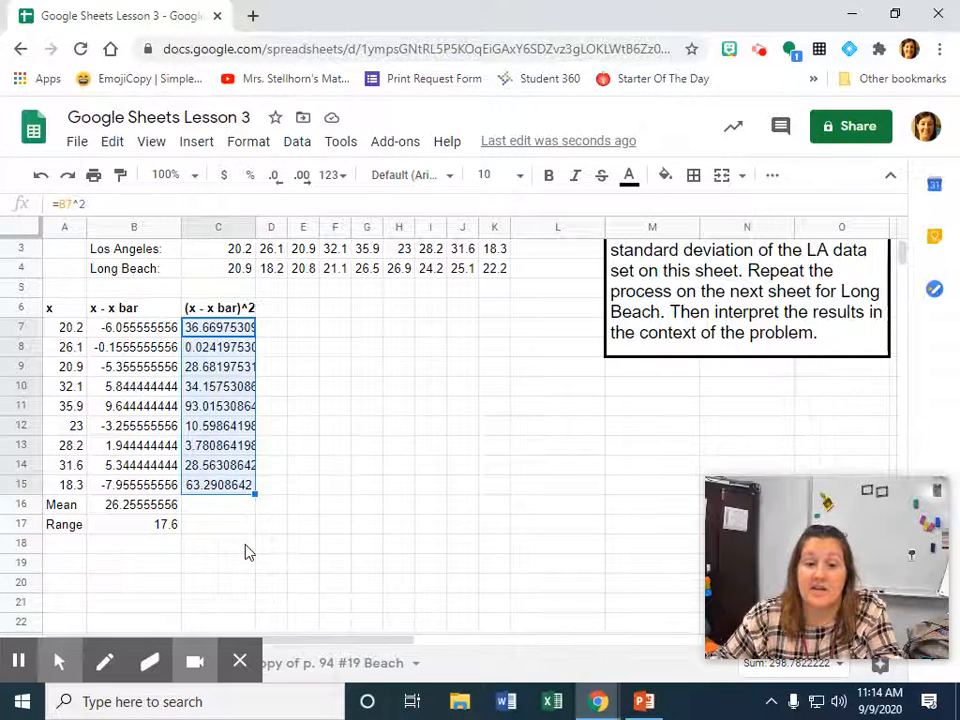
pyautogui.click(172, 566)
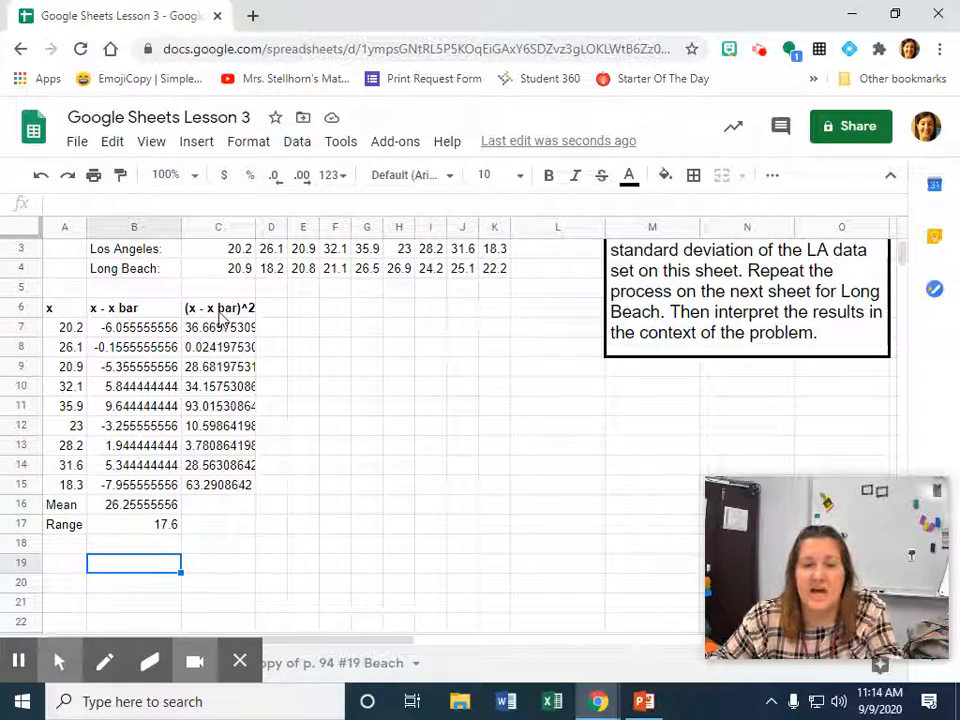
pyautogui.doubleClick(255, 226)
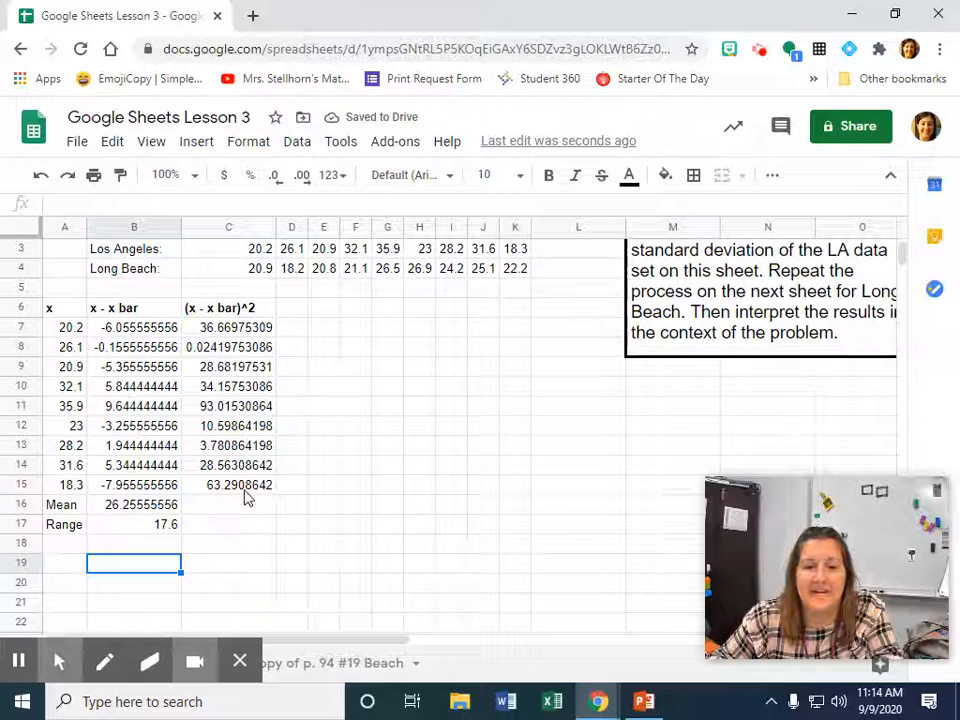
# Enter the label Total in B19 and align it to the right of the cell.
pyautogui.write('Total')
pyautogui.press('Tab')
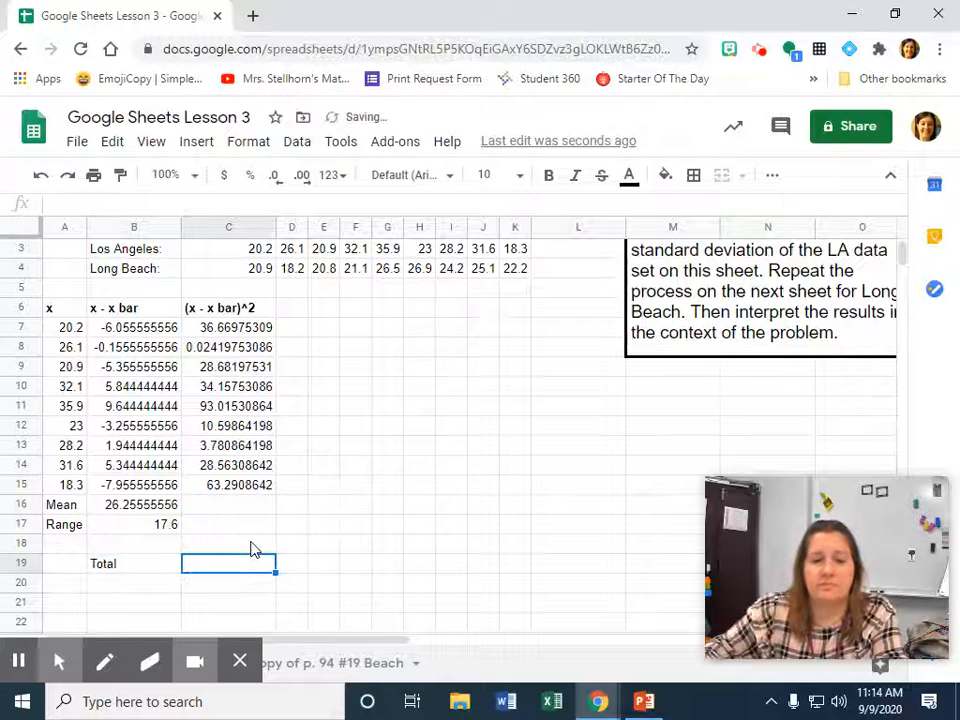
pyautogui.click(155, 566)
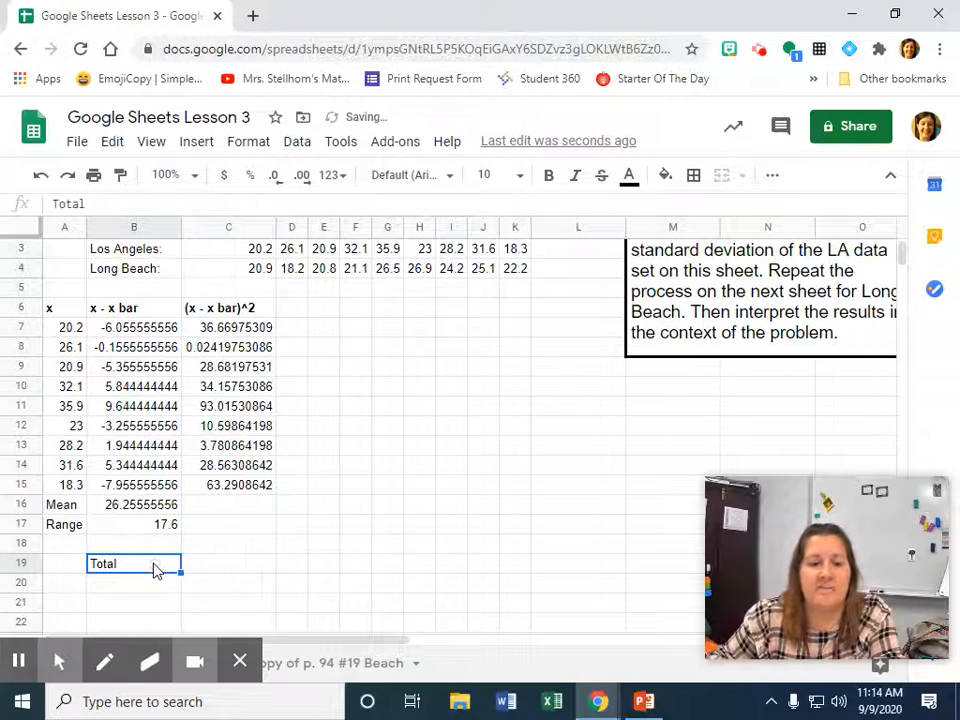
pyautogui.click(772, 178)
pyautogui.click(500, 212)
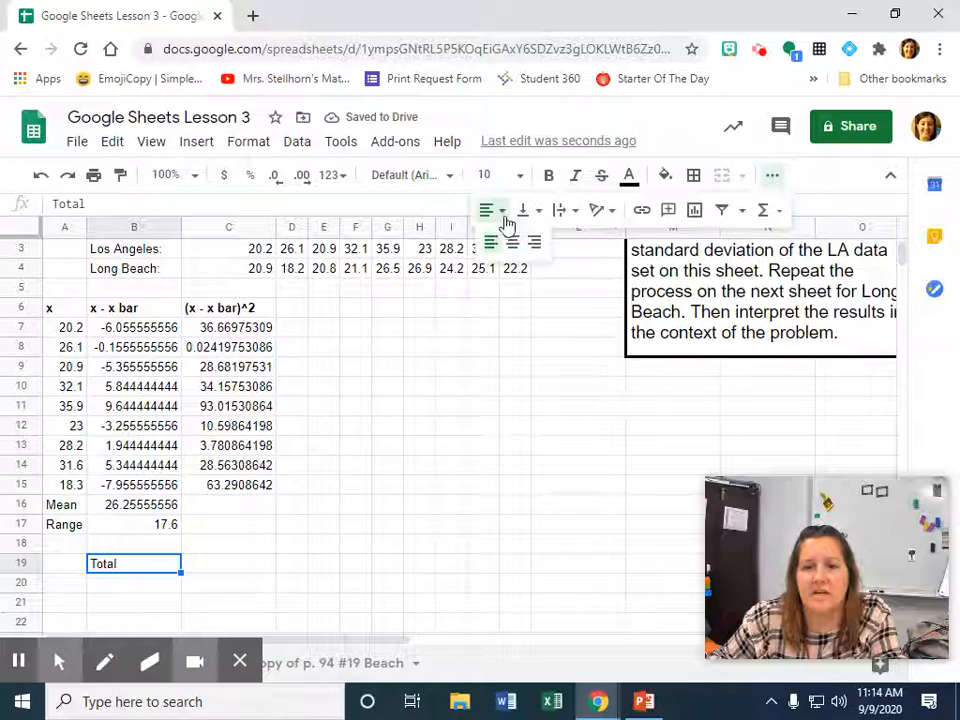
pyautogui.click(538, 248)
# Total the squared deviations in C19 with the suggested formula =SUM(C7:C15).
pyautogui.press('Tab')
pyautogui.write('=')
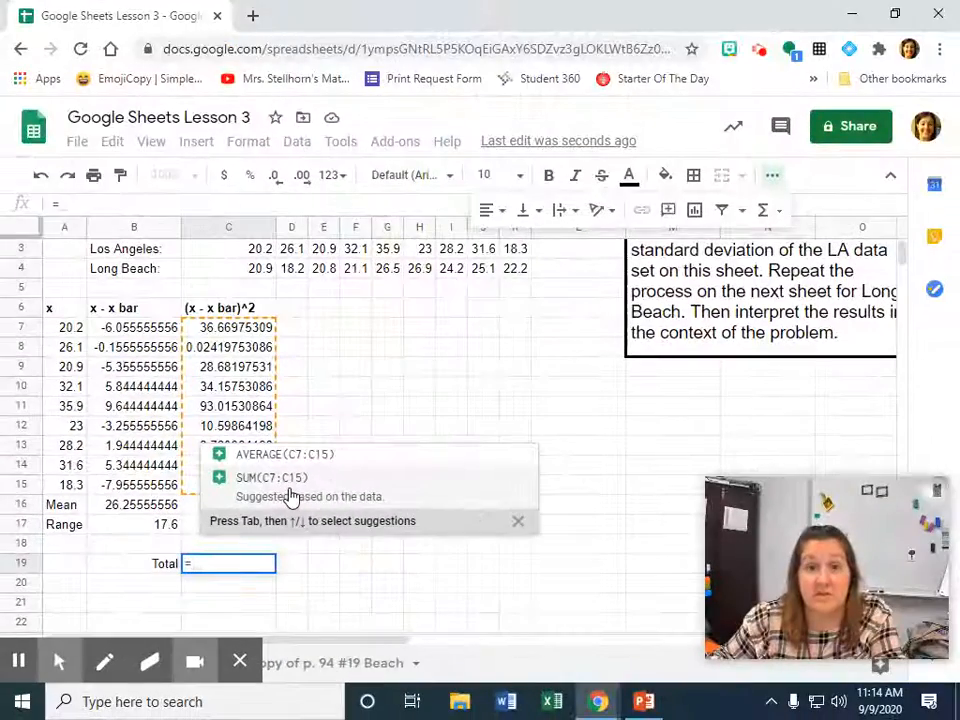
pyautogui.click(290, 497)
pyautogui.click(243, 586)
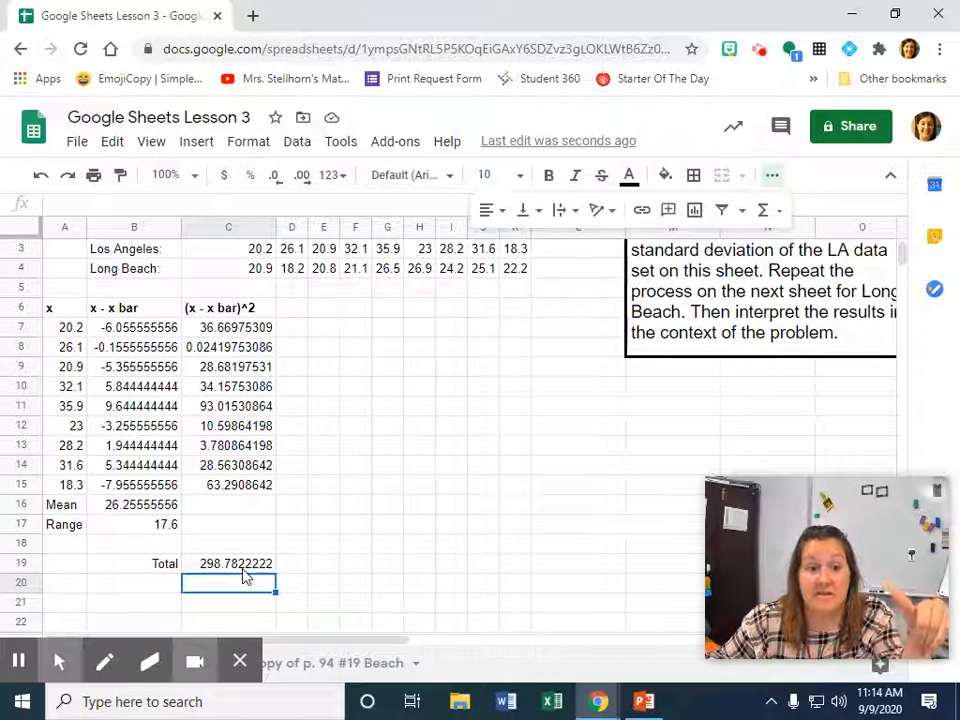
# Enter the label Variance in B20 and align it to the right of the cell.
pyautogui.click(172, 590)
pyautogui.write('Var')
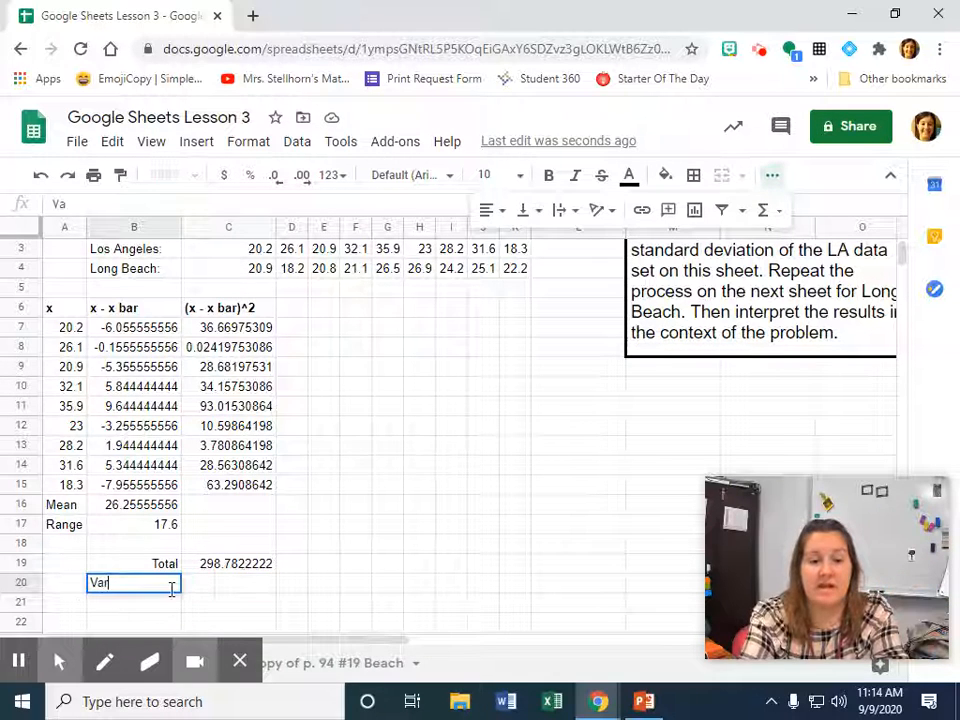
pyautogui.write('iance')
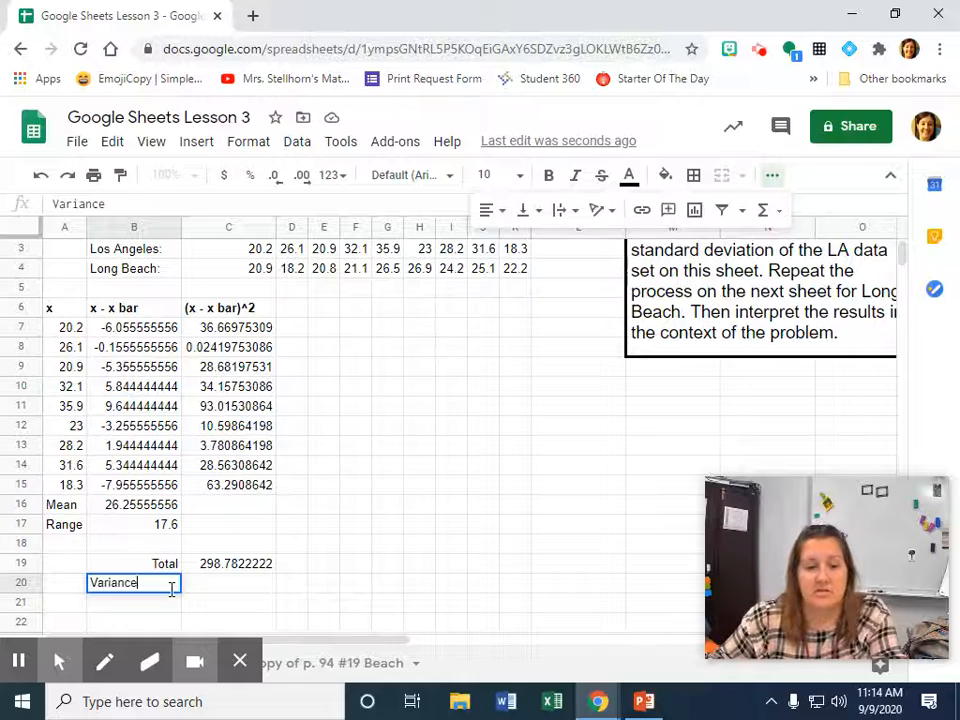
pyautogui.click(214, 590)
pyautogui.click(160, 583)
pyautogui.hotkey('ctrl', 'shift', 'r')
# Calculate the variance in C20 by dividing the total by nine with the formula =C19/9.
pyautogui.click(218, 590)
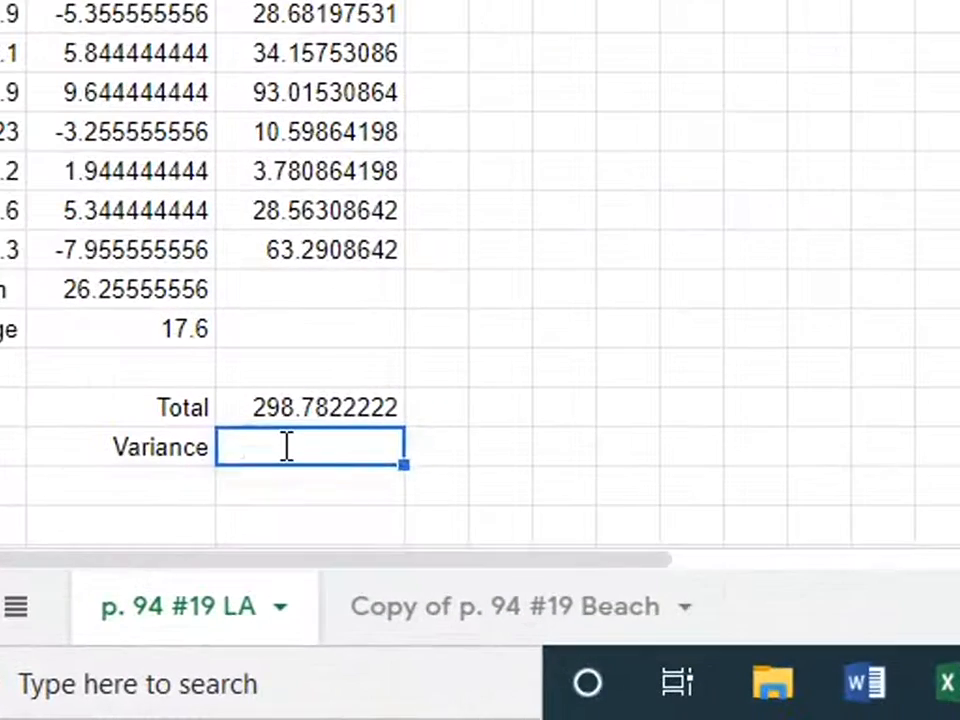
pyautogui.write('=')
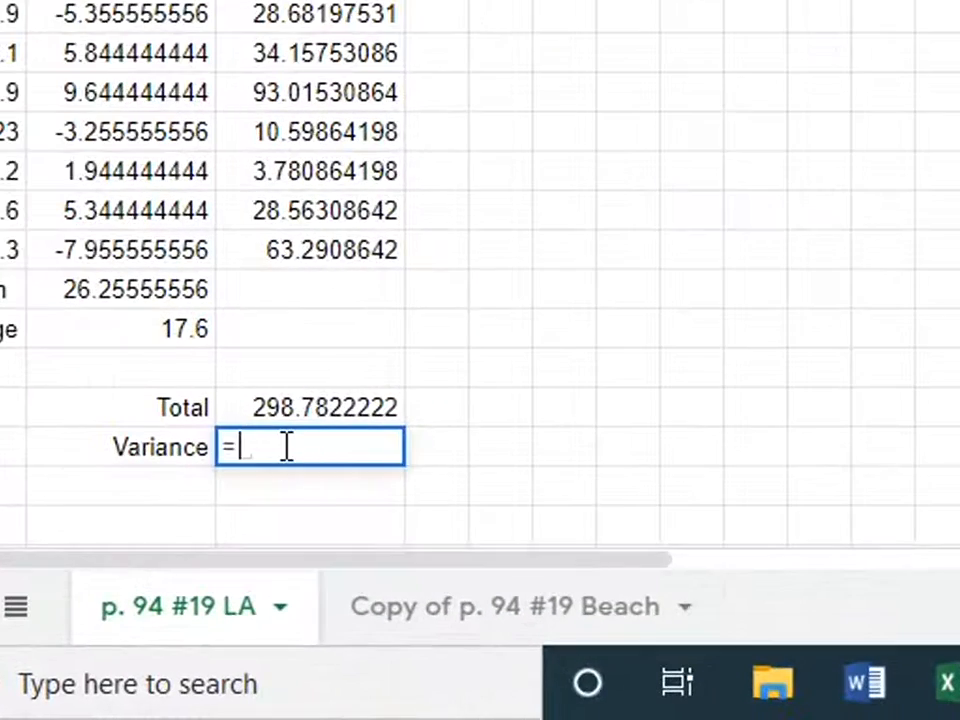
pyautogui.click(302, 407)
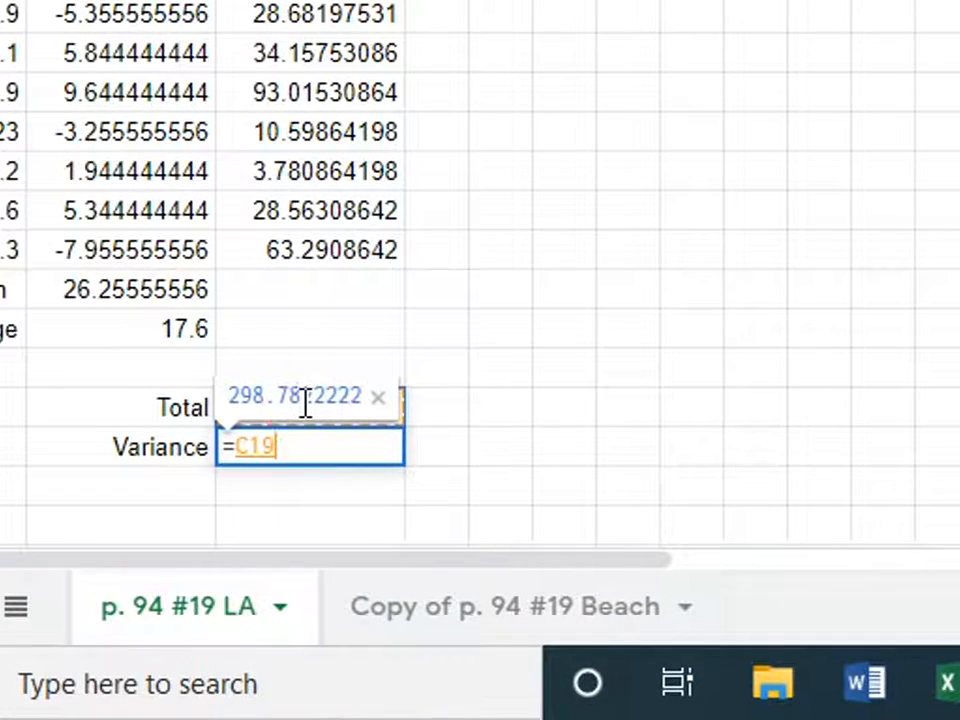
pyautogui.write('/')
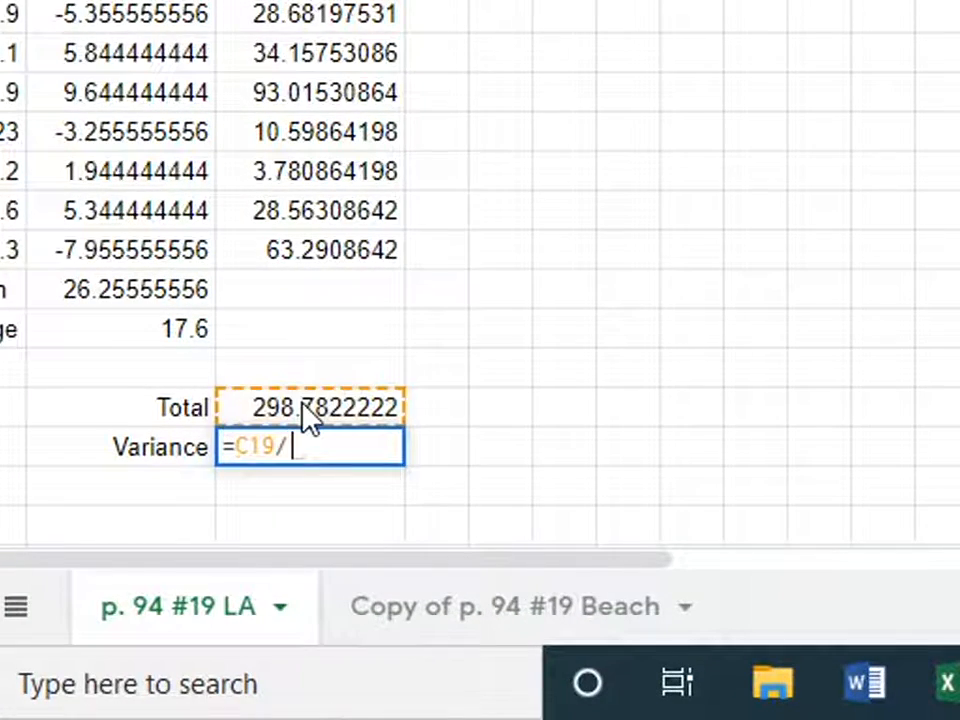
pyautogui.write('9')
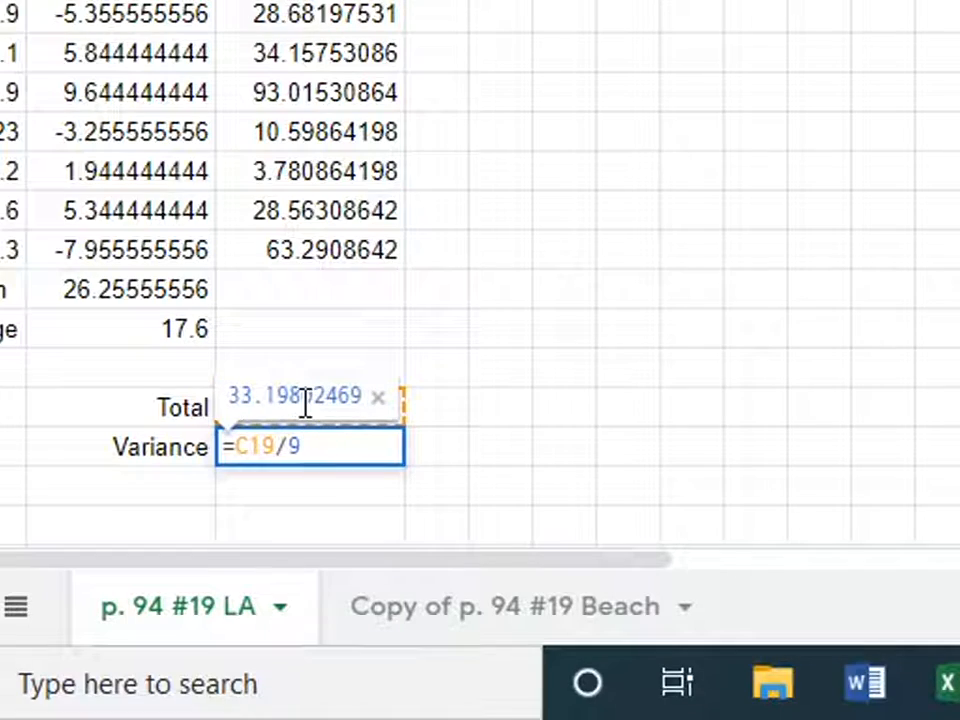
pyautogui.press('Return')
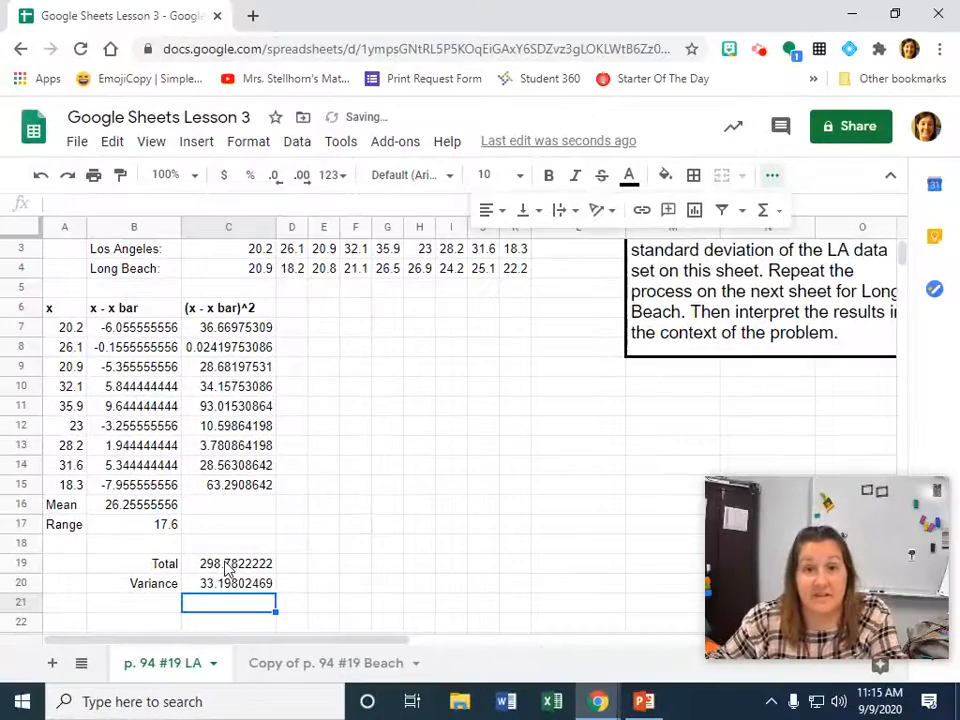
# Enter the label Standard Deviation in B21 and widen column B so the whole label fits.
pyautogui.click(134, 603)
pyautogui.write('Stand')
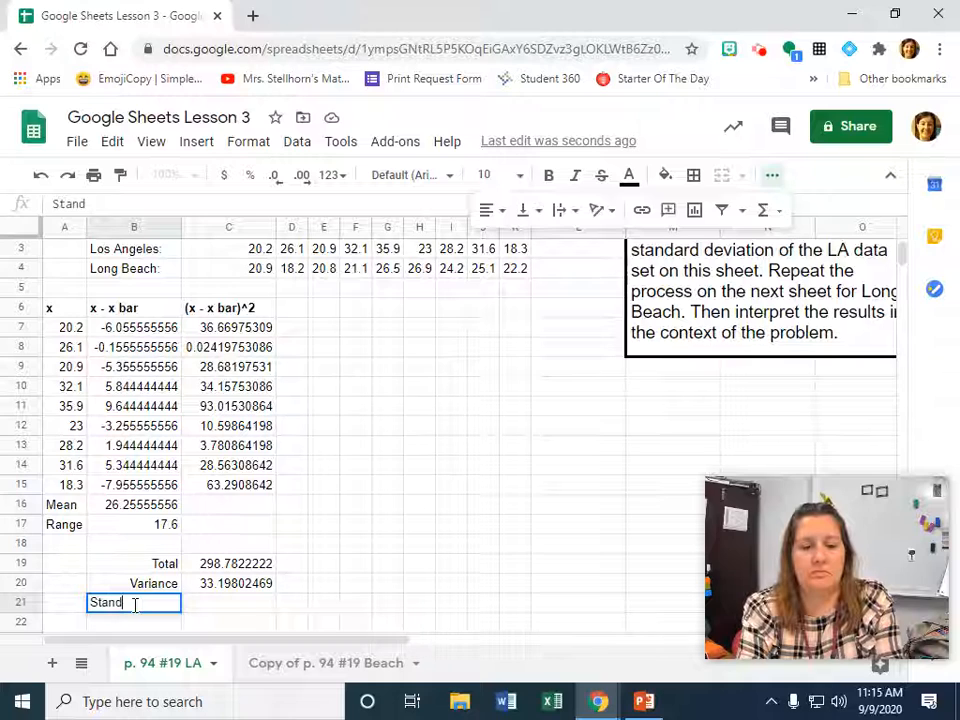
pyautogui.write('ard Devia')
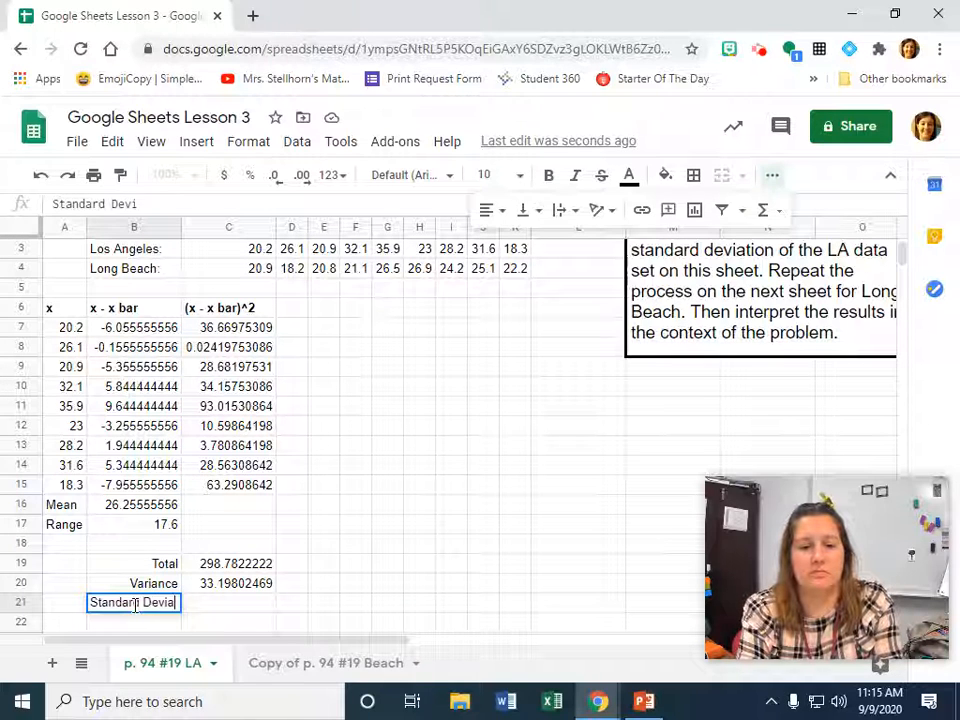
pyautogui.write('tion')
pyautogui.press('Return')
pyautogui.click(136, 609)
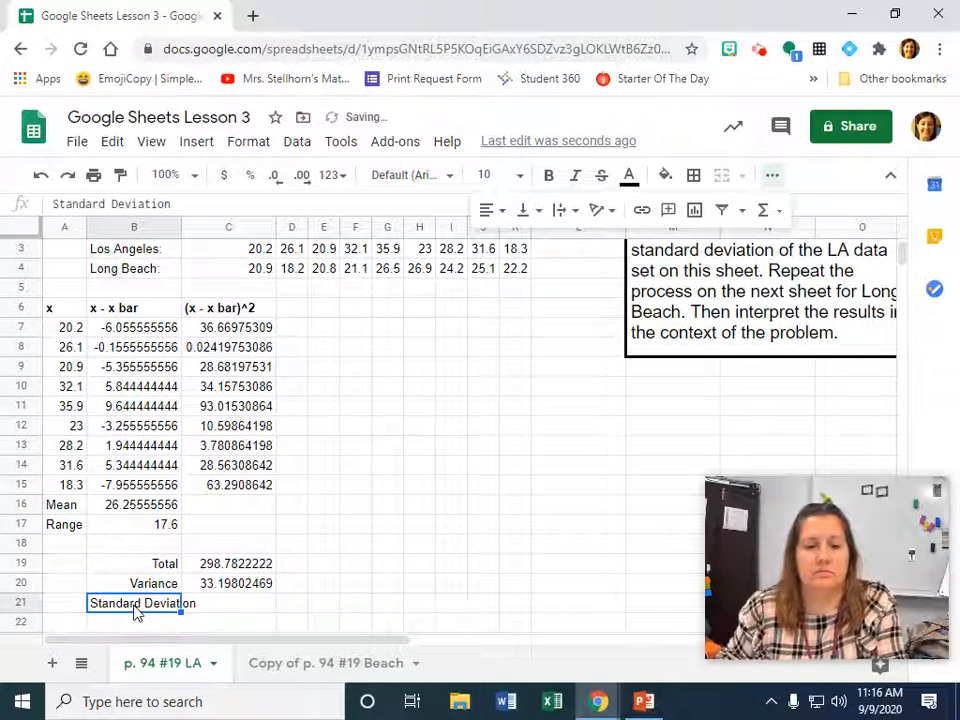
pyautogui.moveTo(181, 224); pyautogui.dragTo(200, 223)
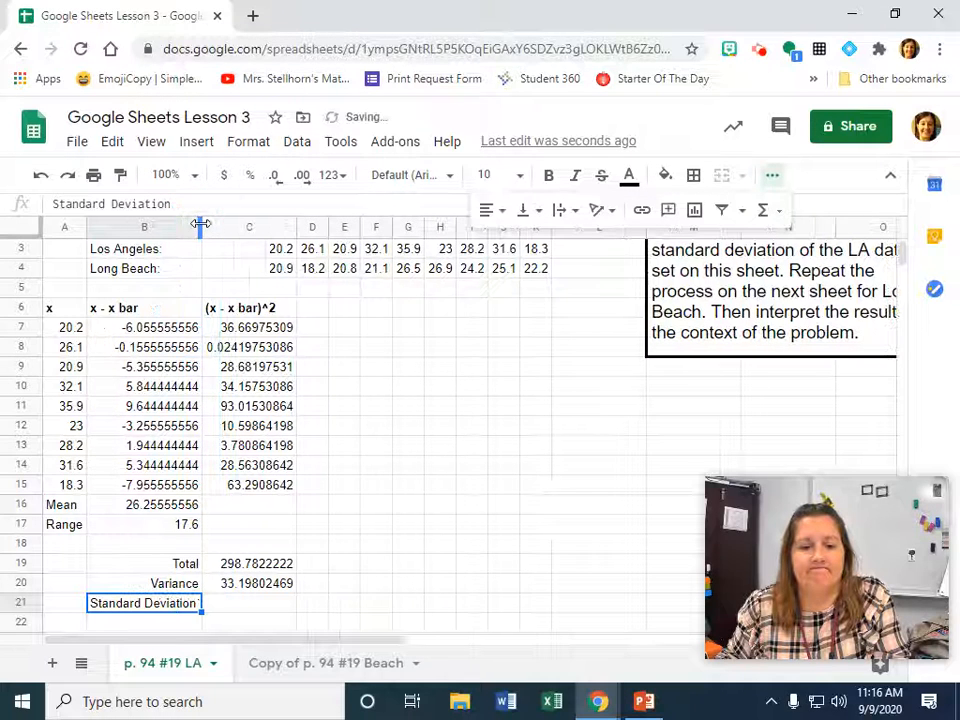
# Calculate the standard deviation in C21 as the square root of the variance with the formula =SQRT(C20).
pyautogui.click(240, 604)
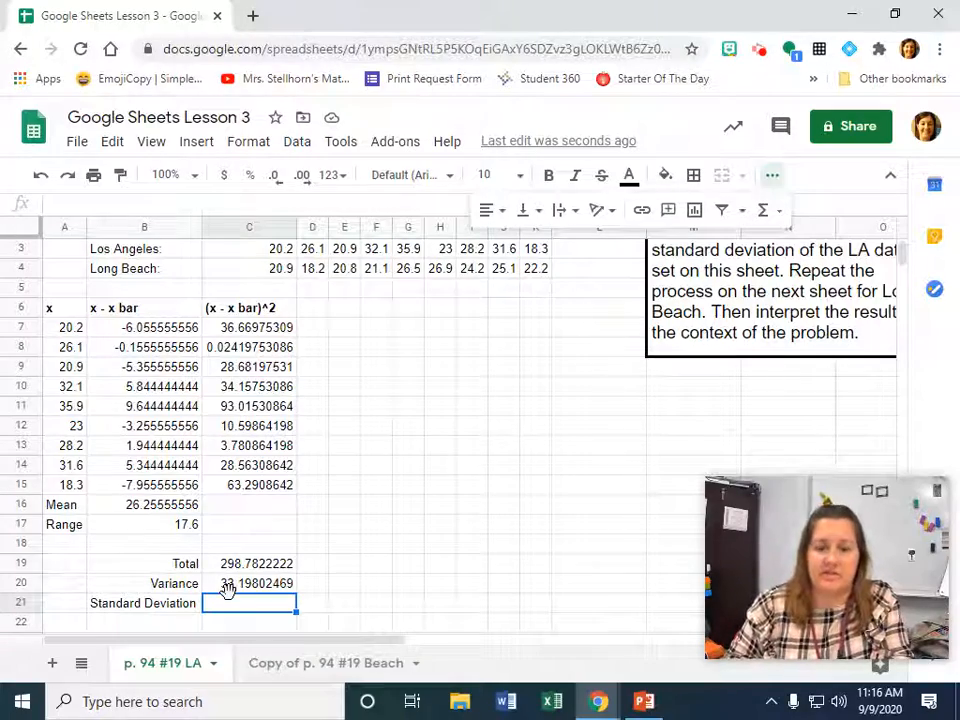
pyautogui.write('=')
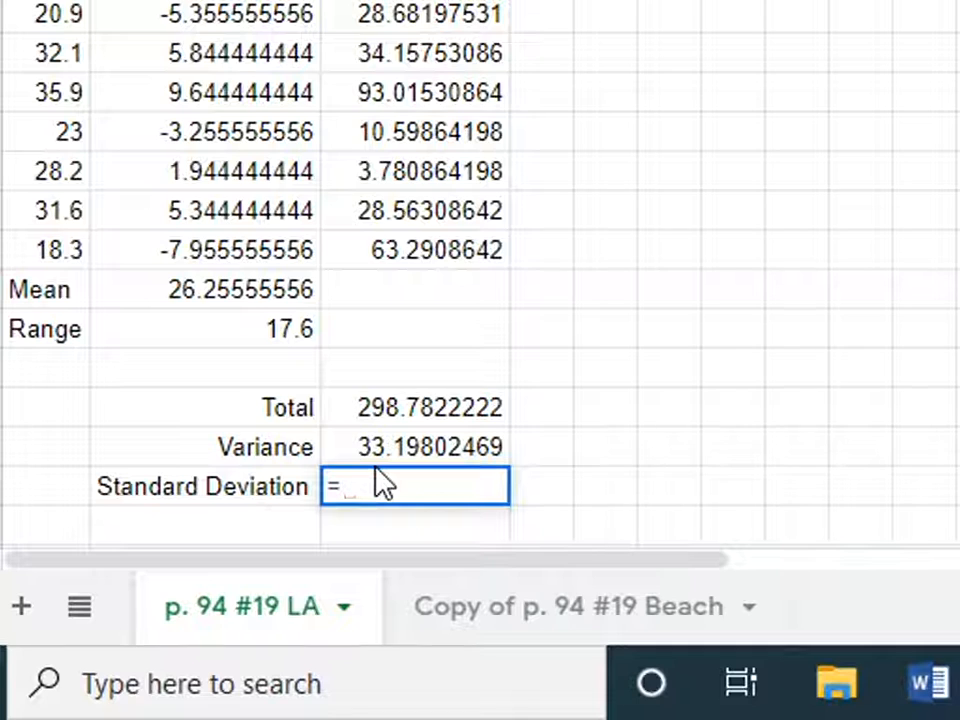
pyautogui.write('sq')
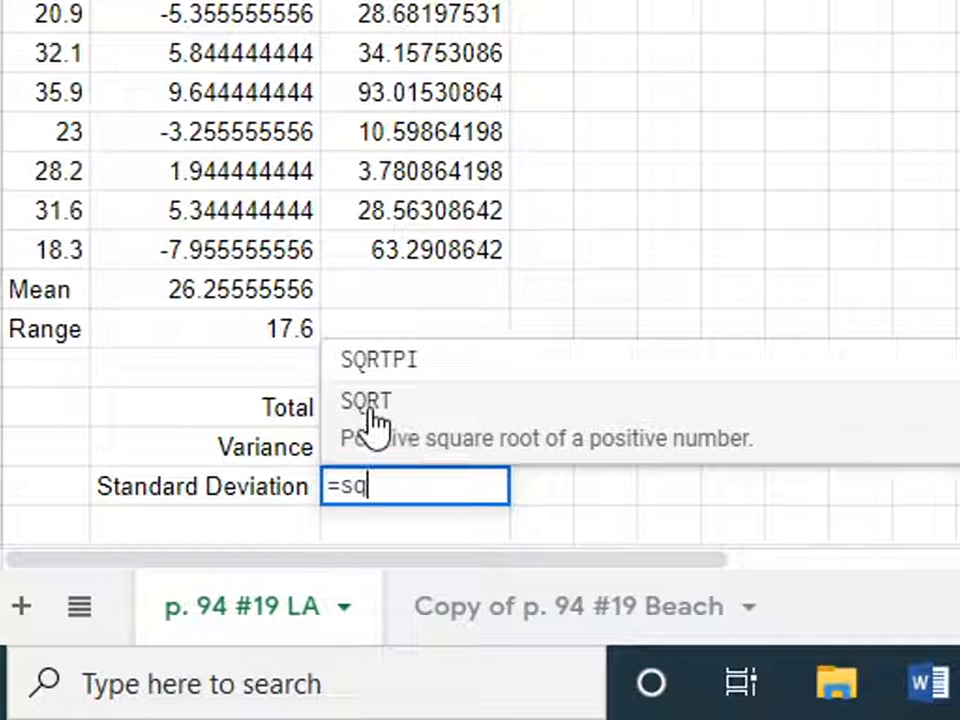
pyautogui.click(373, 420)
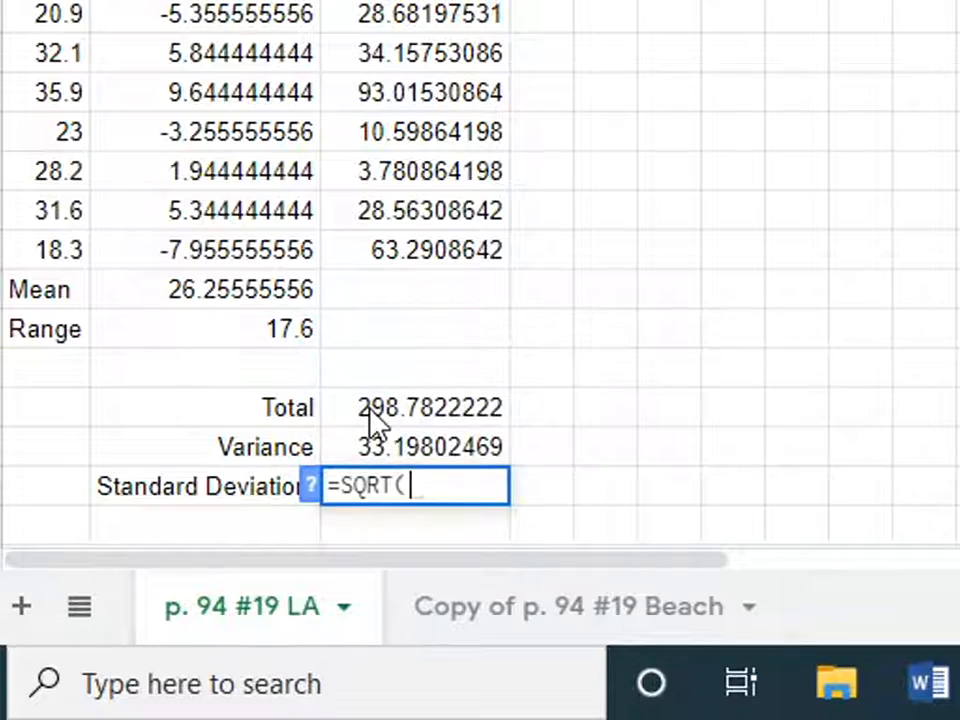
pyautogui.click(409, 448)
pyautogui.write(')')
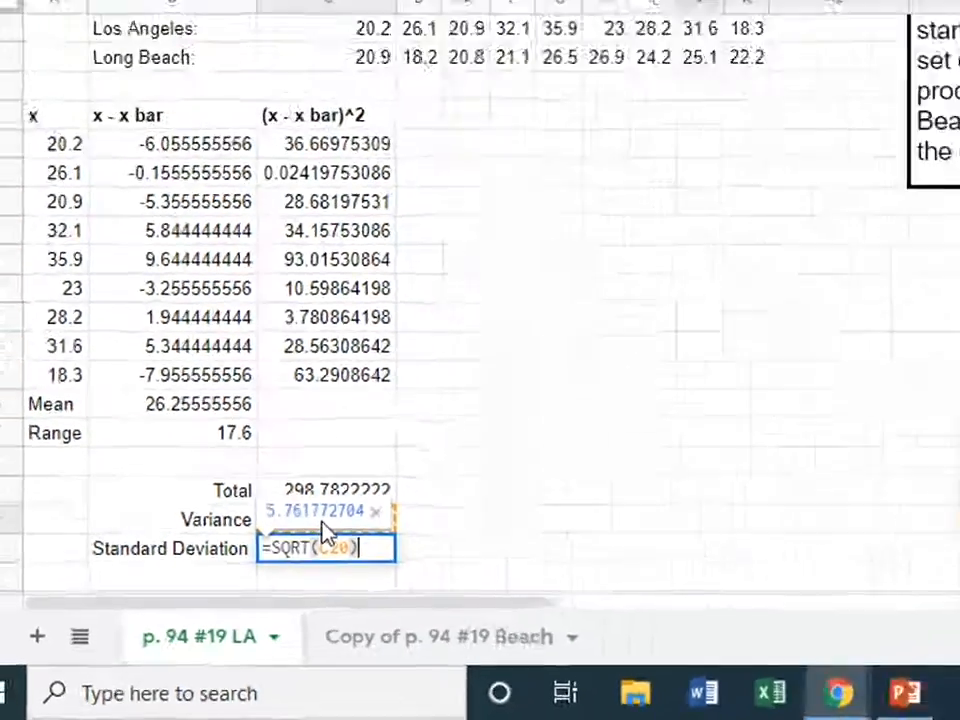
pyautogui.press('Return')
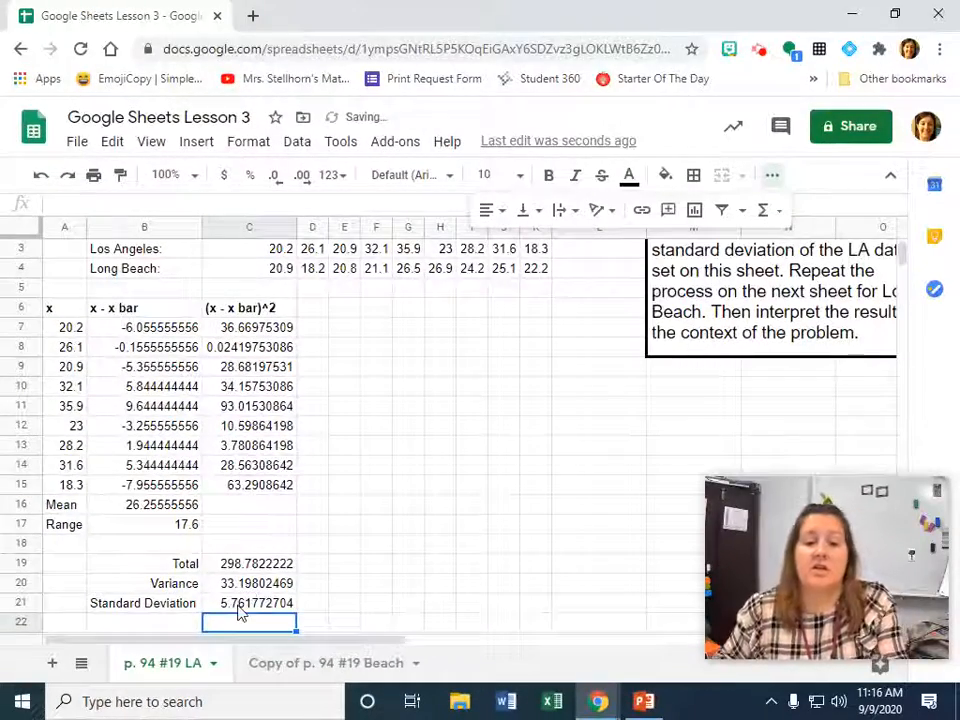
# Read the full task instructions beside the data and look at the Copy of p. 94 #19 Beach sheet.
pyautogui.scroll(2, 610, 613)
pyautogui.hscroll(1, 610, 613)
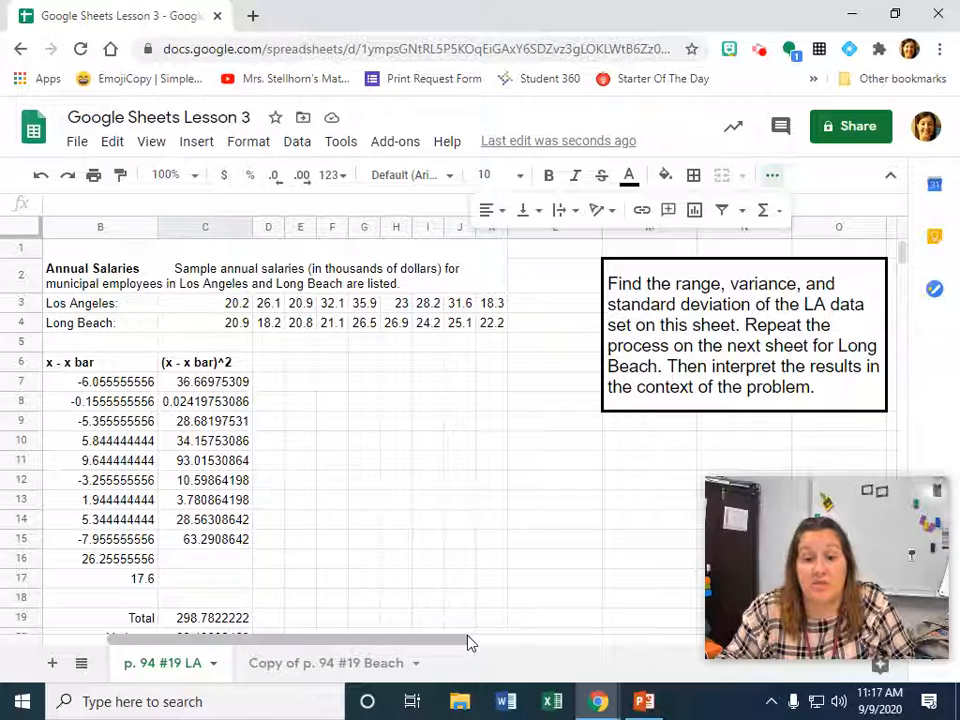
pyautogui.moveTo(467, 638); pyautogui.dragTo(350, 648)
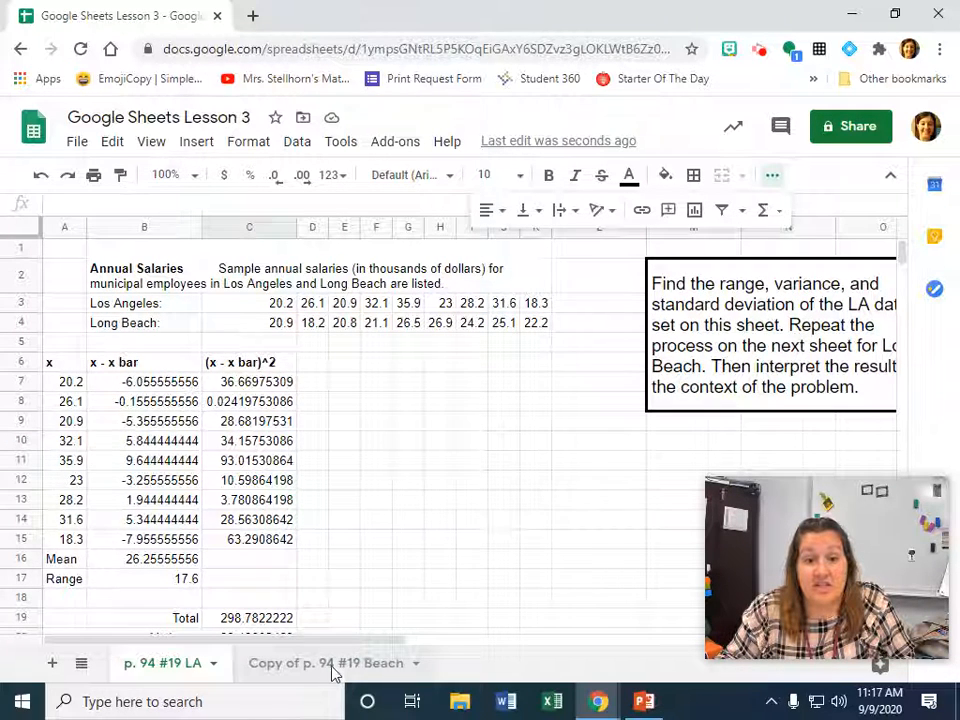
pyautogui.click(333, 663)
pyautogui.click(98, 346)
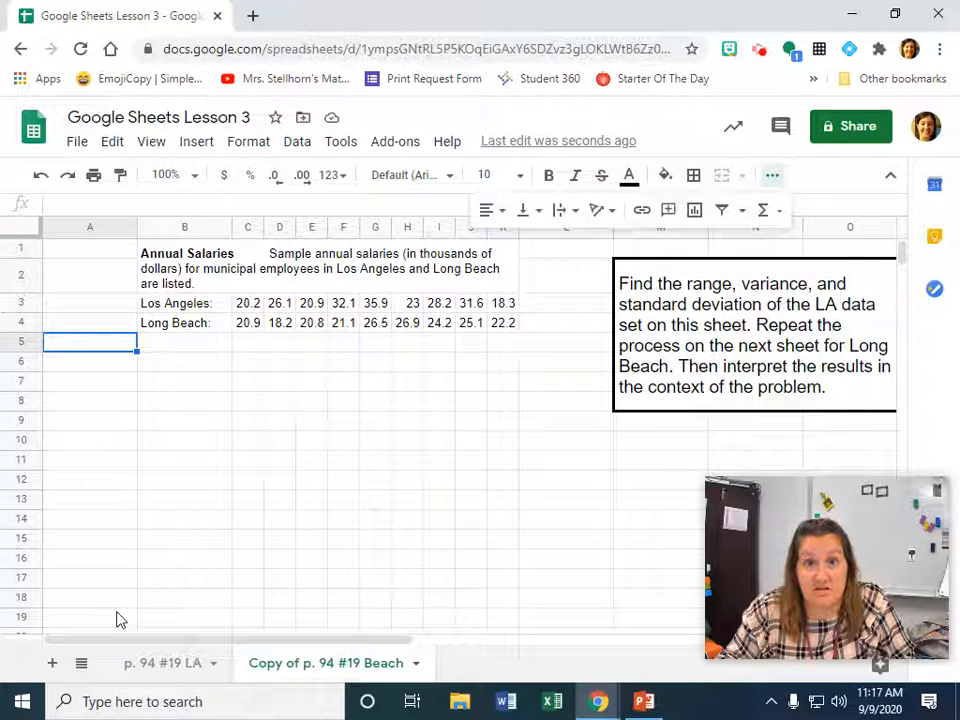
# Return to the p. 94 #19 LA sheet and inspect the formulas behind the total in C19 and the squared deviation in C8.
pyautogui.click(160, 663)
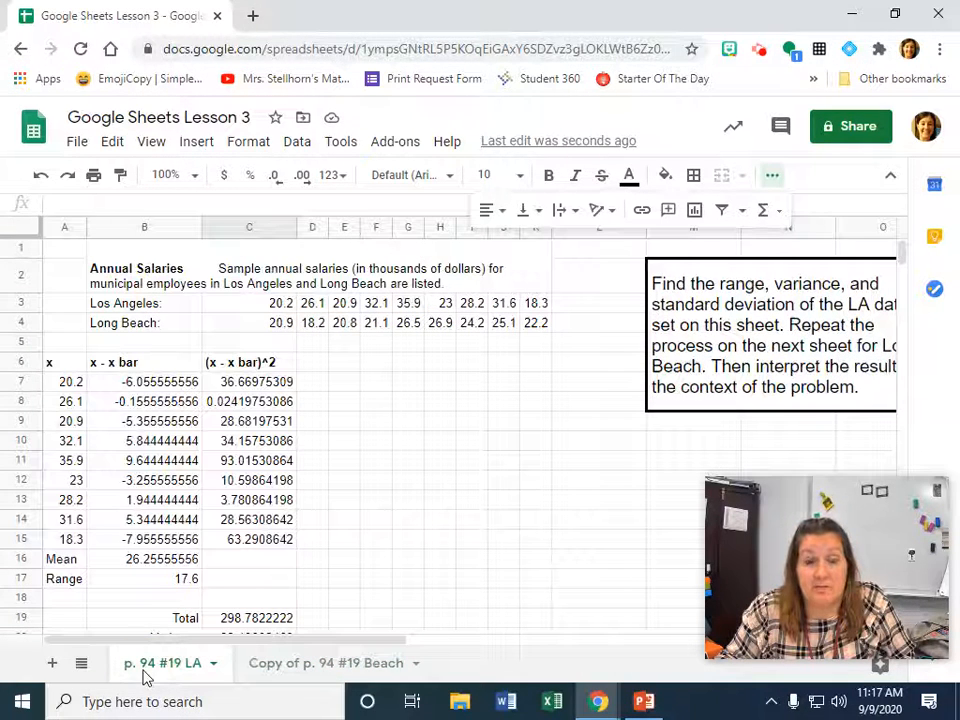
pyautogui.scroll(-2, 253, 559)
pyautogui.click(253, 560)
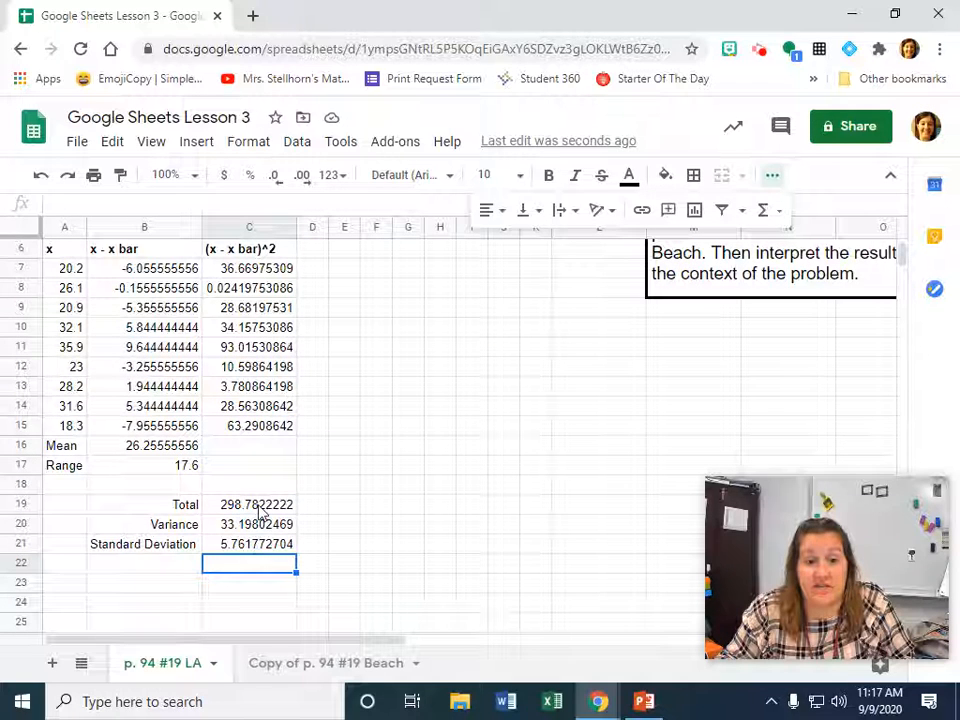
pyautogui.click(259, 509)
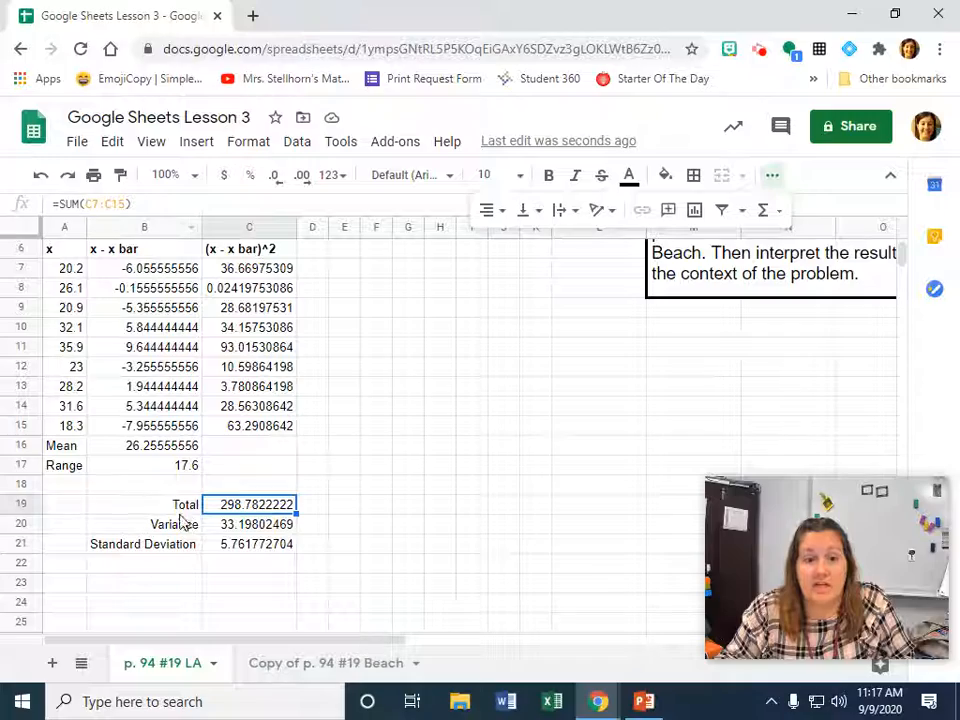
pyautogui.scroll(3, 312, 577)
pyautogui.click(279, 400)
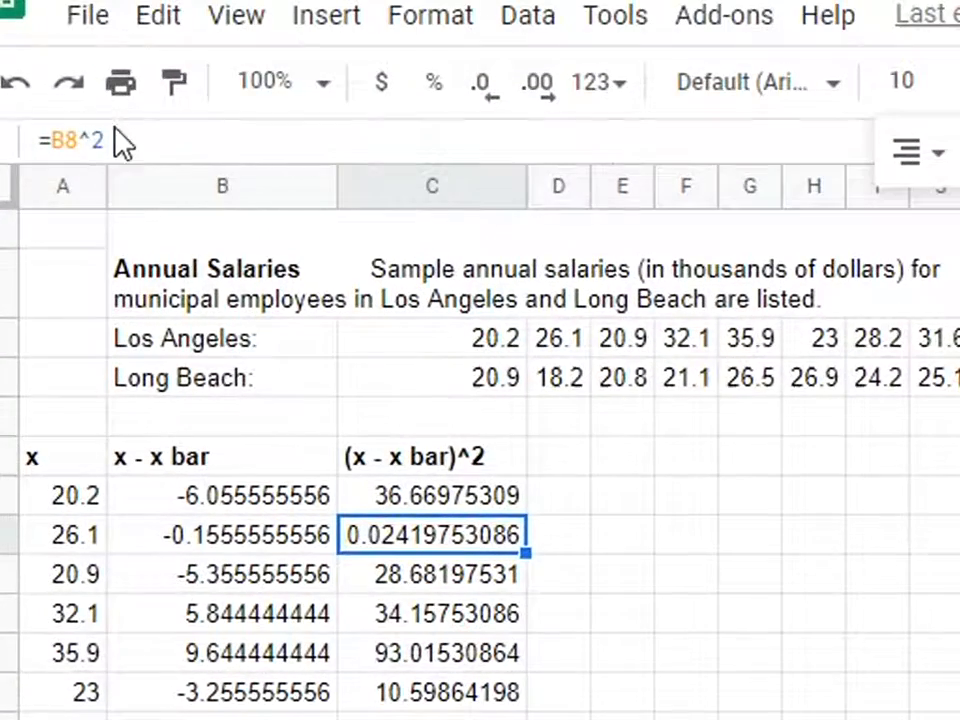
pyautogui.click(100, 140)
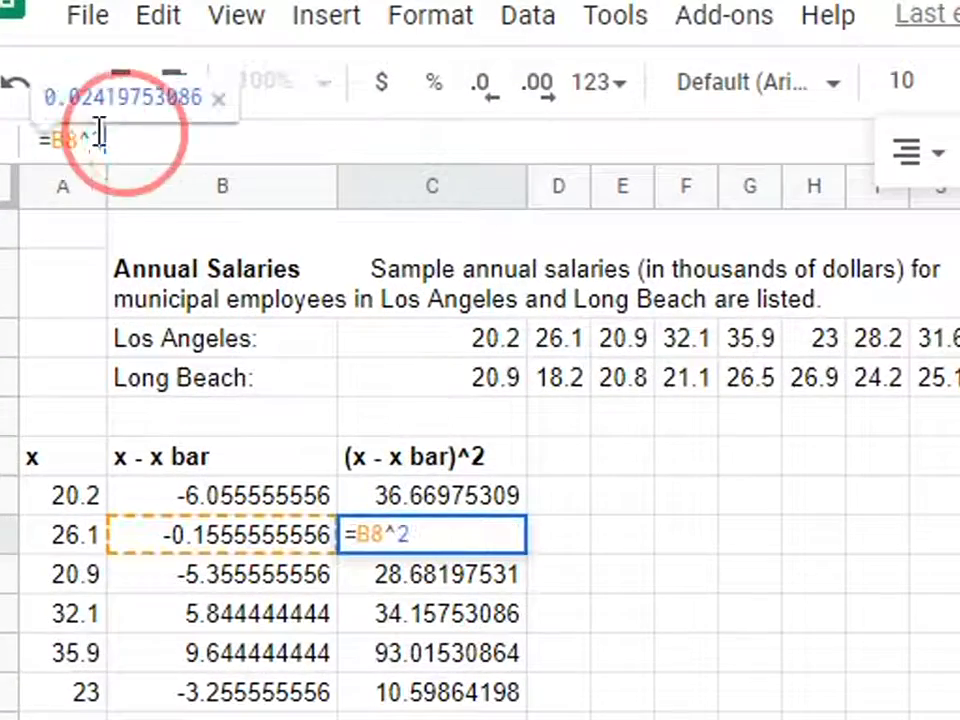
pyautogui.moveTo(100, 140); pyautogui.dragTo(36, 140)
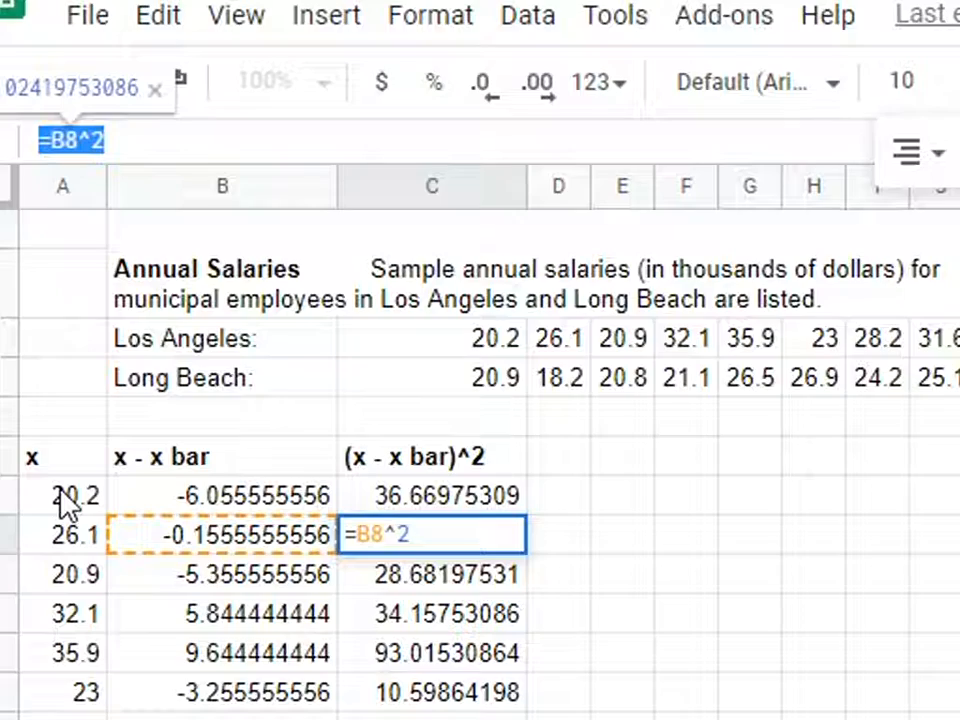
pyautogui.click(770, 625)
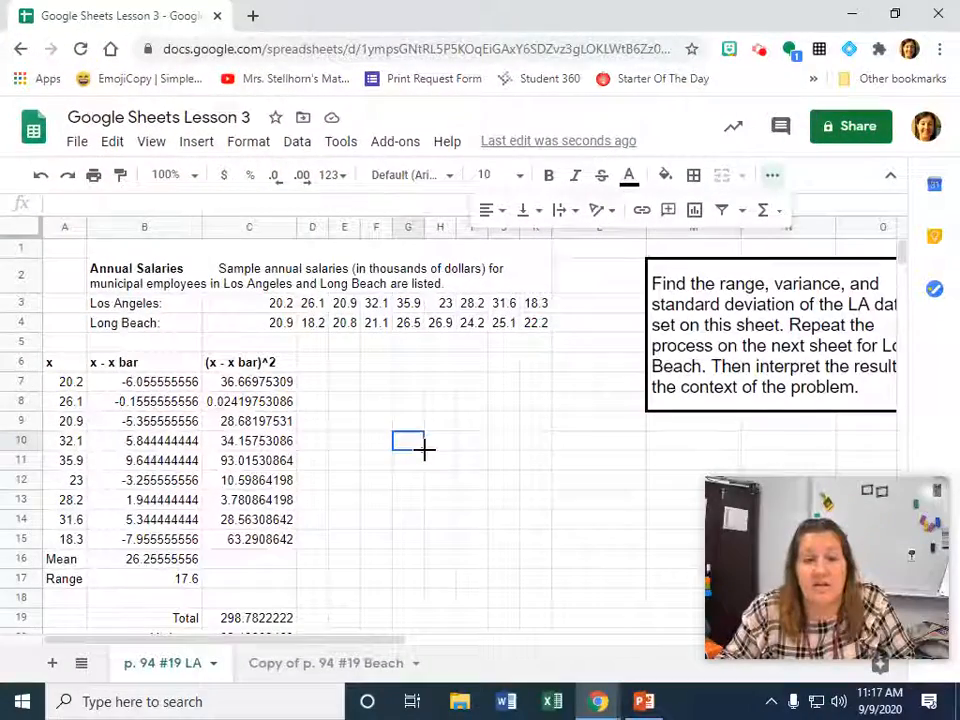